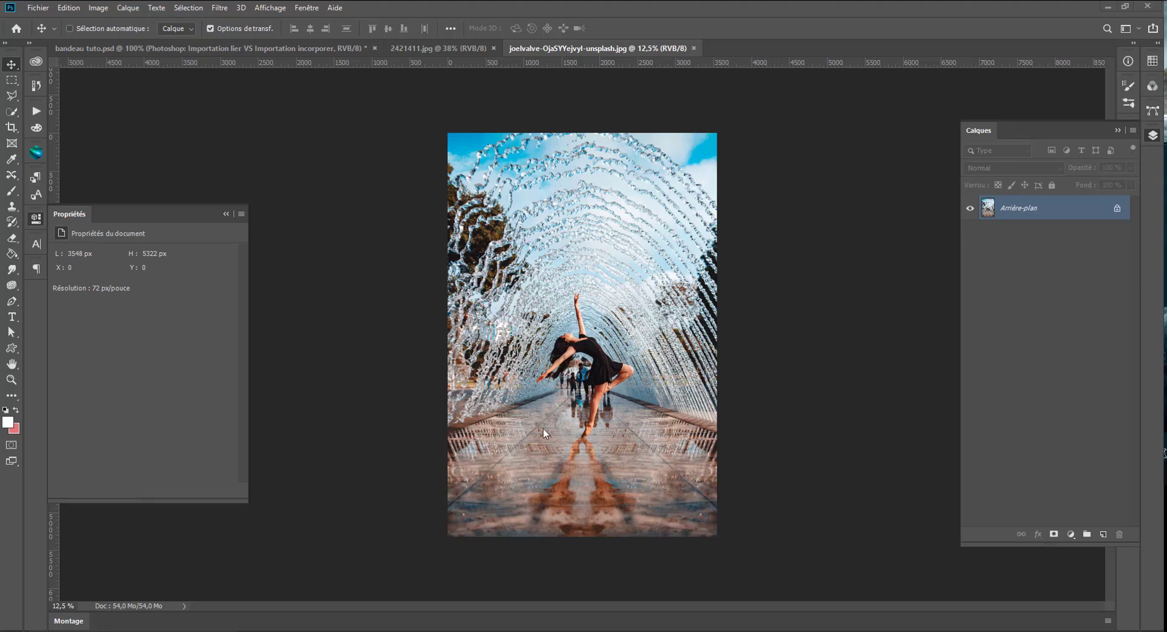
# Add a layer mask to the photo layer and choose a hard round brush of 527 px with 100 % hardness.
pyautogui.click(1044, 473)
pyautogui.click(1053, 537)
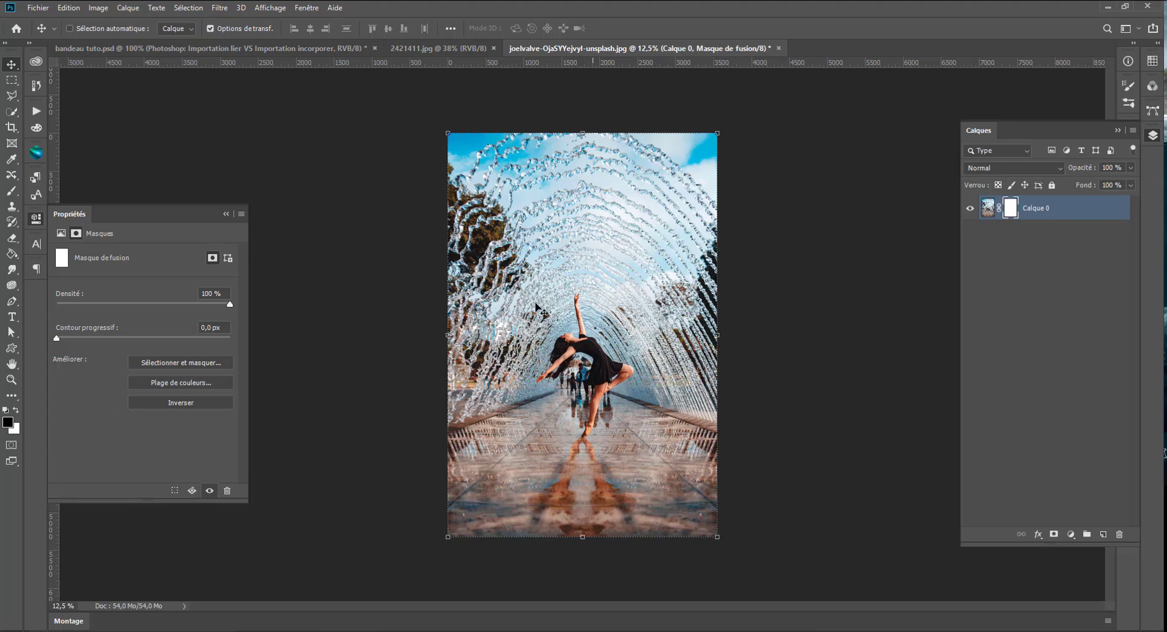
pyautogui.click(11, 191)
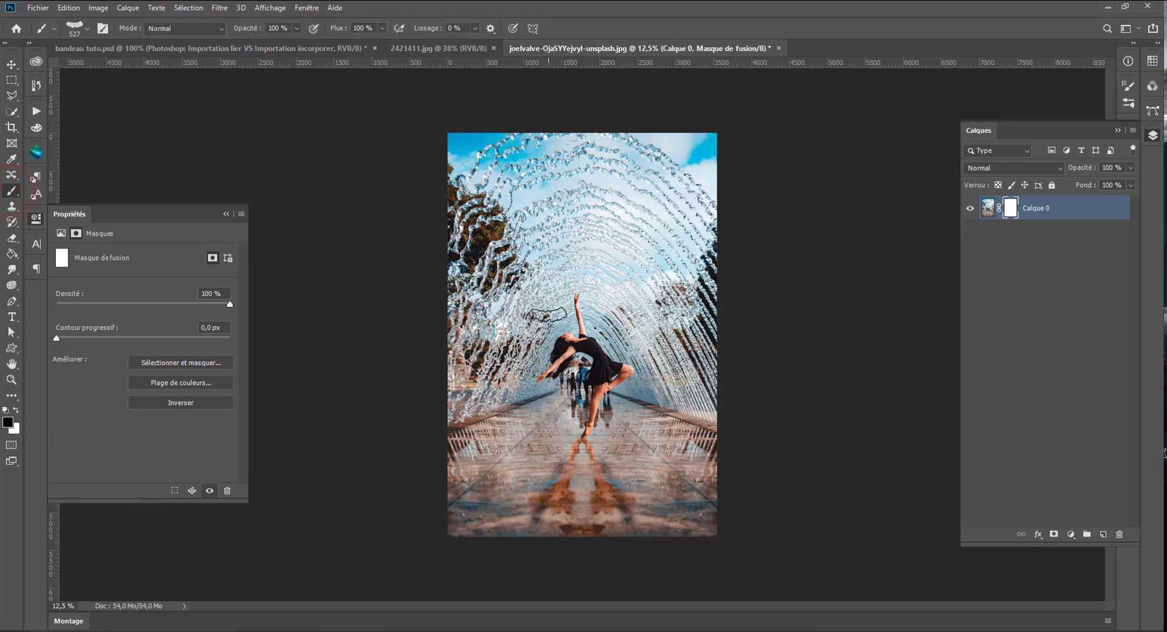
pyautogui.rightClick(553, 303)
pyautogui.click(614, 361)
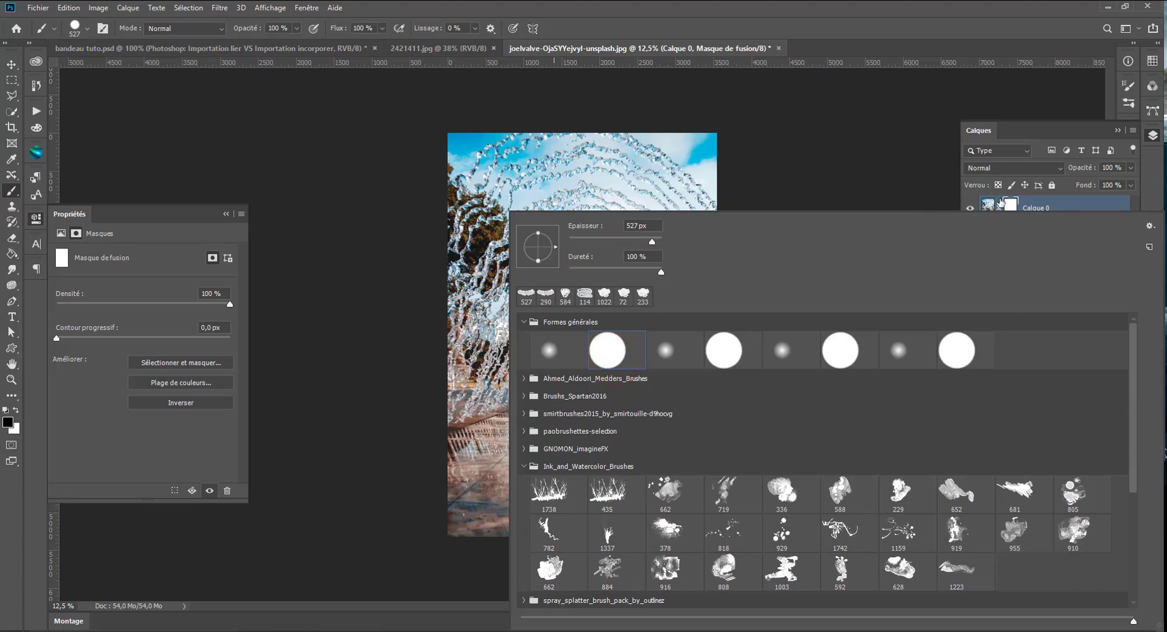
pyautogui.click(832, 140)
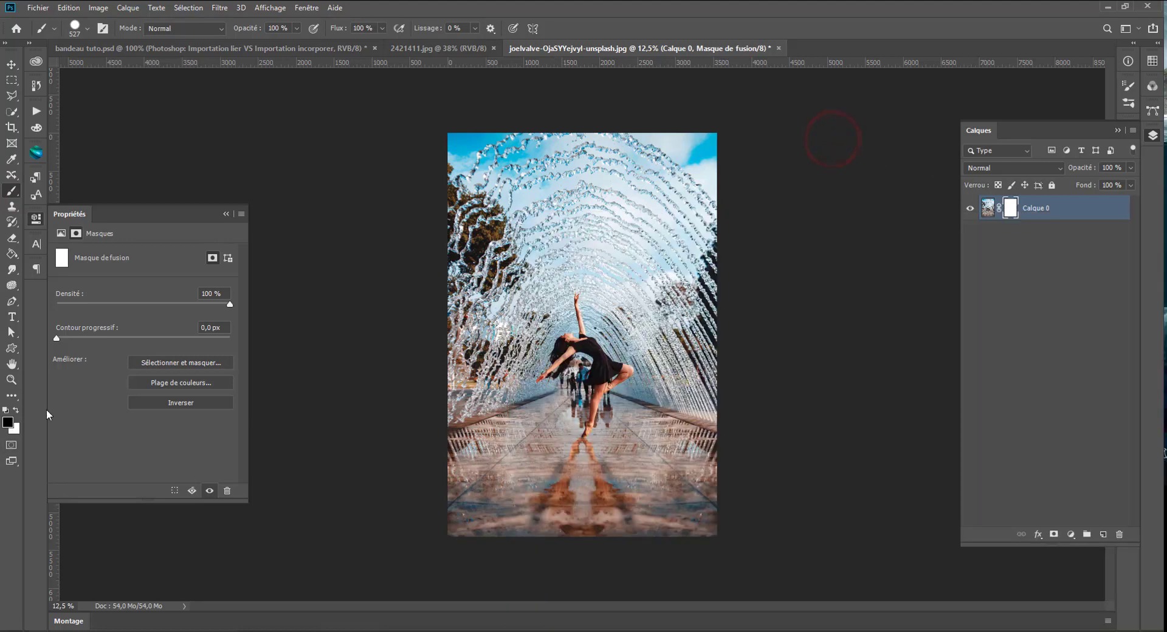
# Paint black on the layer mask to hide the water arches above the dancer, and paint white to restore them.
pyautogui.click(602, 220)
pyautogui.moveTo(591, 222)
pyautogui.mouseDown()
pyautogui.moveTo(684, 231)
pyautogui.moveTo(555, 242)
pyautogui.moveTo(640, 252)
pyautogui.moveTo(534, 265)
pyautogui.moveTo(640, 263)
pyautogui.mouseUp()
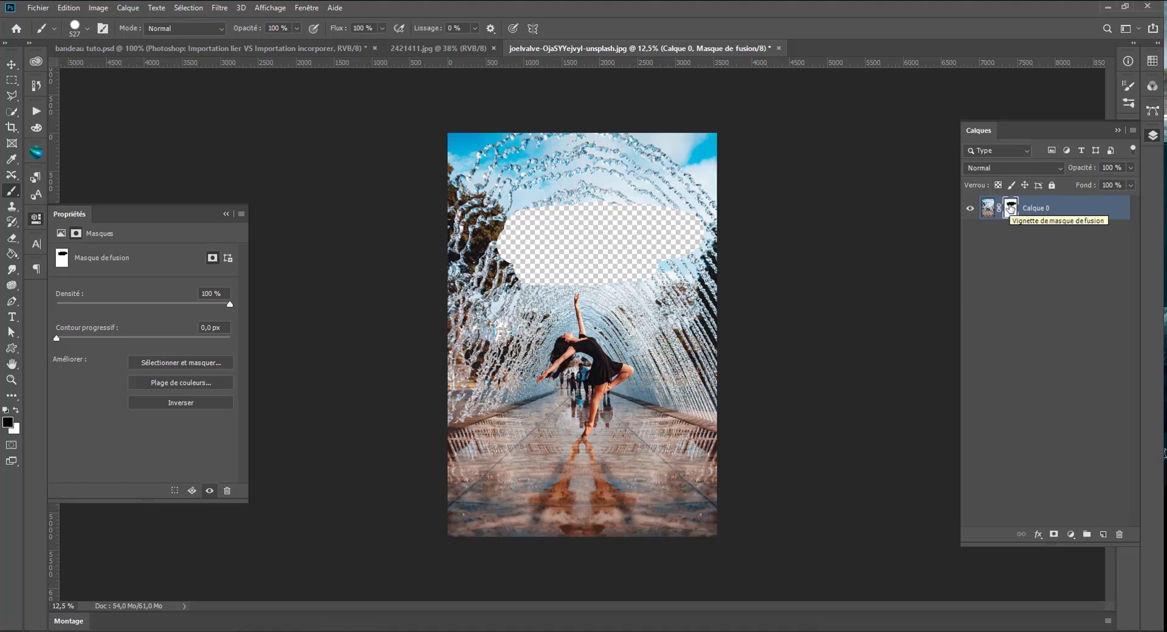
pyautogui.click(16, 411)
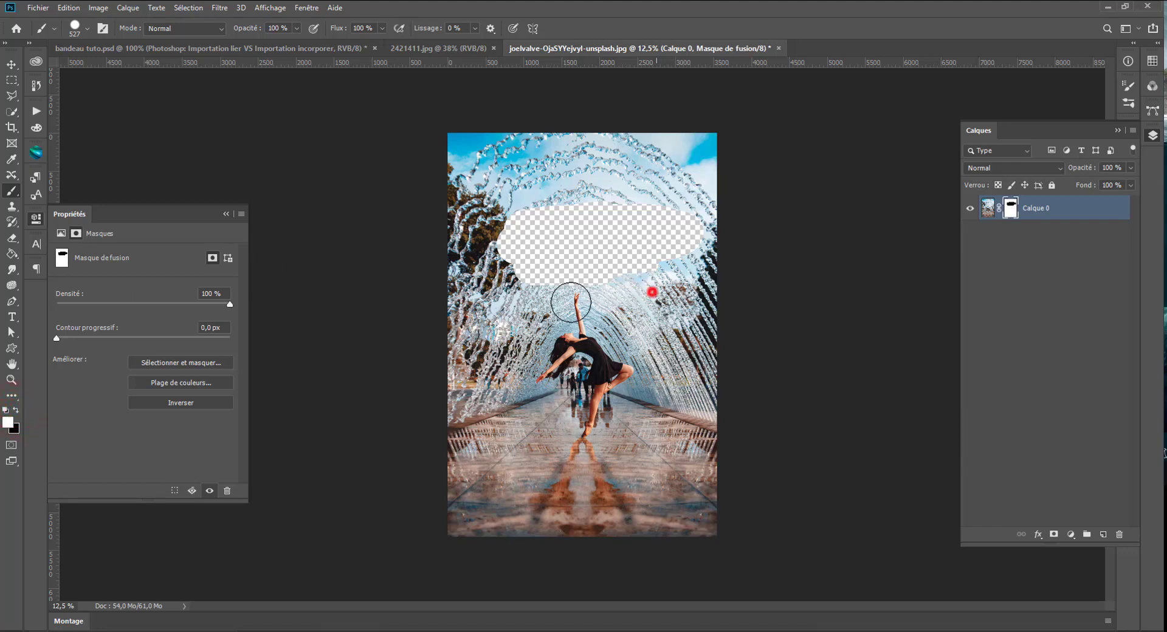
pyautogui.moveTo(550, 278)
pyautogui.mouseDown()
pyautogui.moveTo(652, 287)
pyautogui.moveTo(438, 255)
pyautogui.moveTo(720, 236)
pyautogui.moveTo(628, 198)
pyautogui.moveTo(660, 206)
pyautogui.mouseUp()
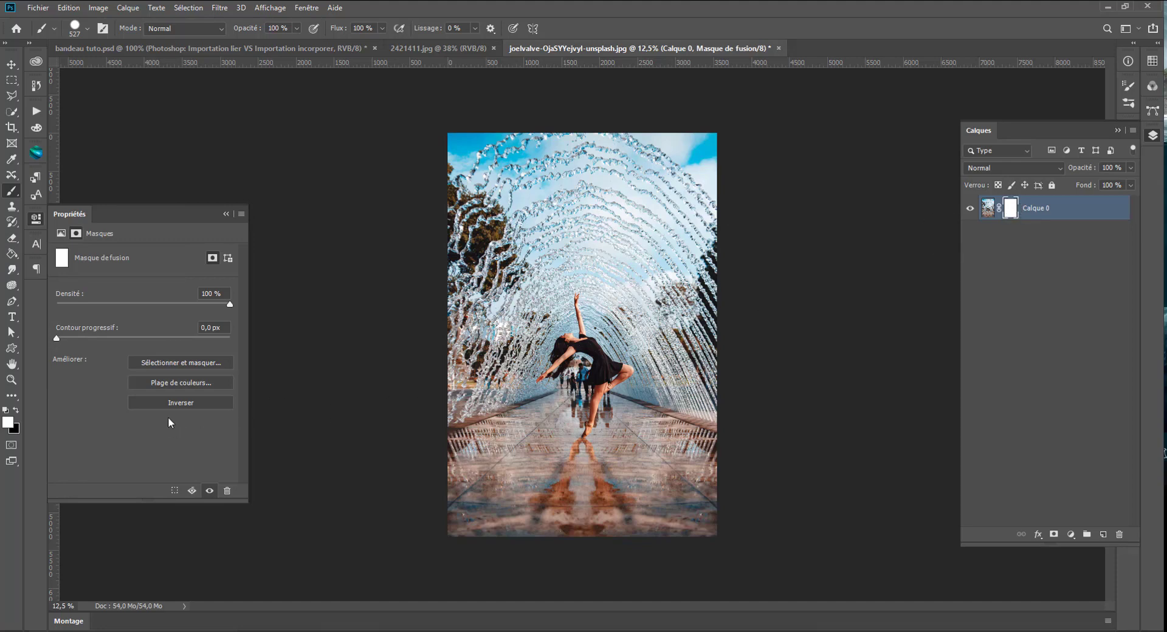
# Add a vector mask to Calque 0, and test a black brush stroke above the dancer and undo it.
pyautogui.click(228, 258)
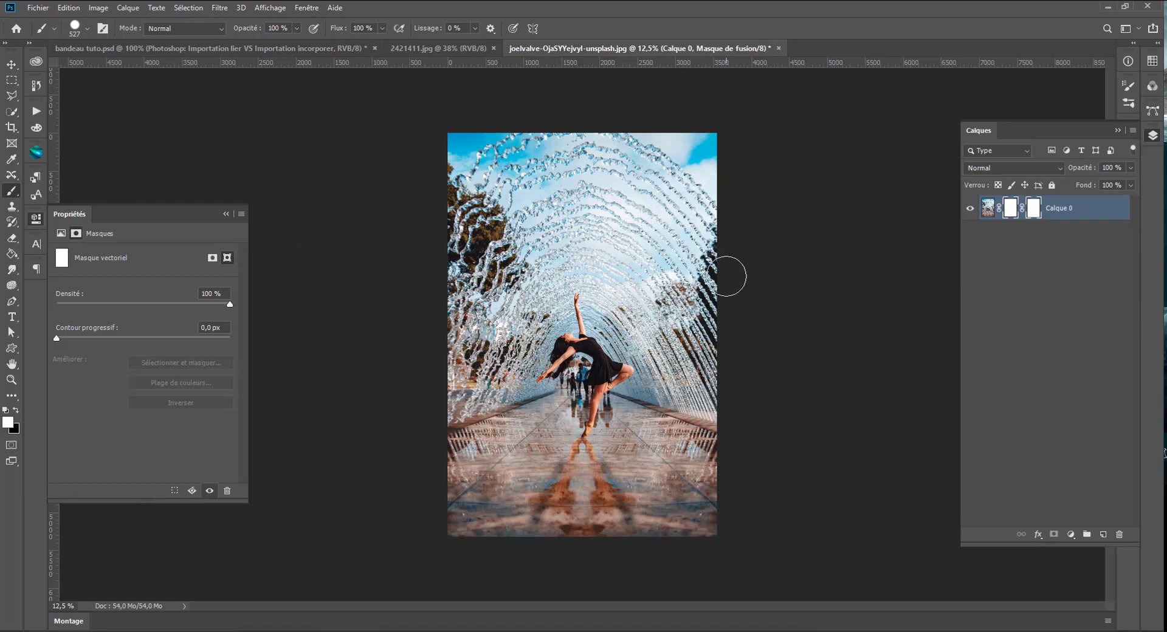
pyautogui.moveTo(675, 276)
pyautogui.mouseDown()
pyautogui.moveTo(620, 276)
pyautogui.moveTo(674, 274)
pyautogui.moveTo(593, 255)
pyautogui.moveTo(596, 294)
pyautogui.mouseUp()
pyautogui.press('x')
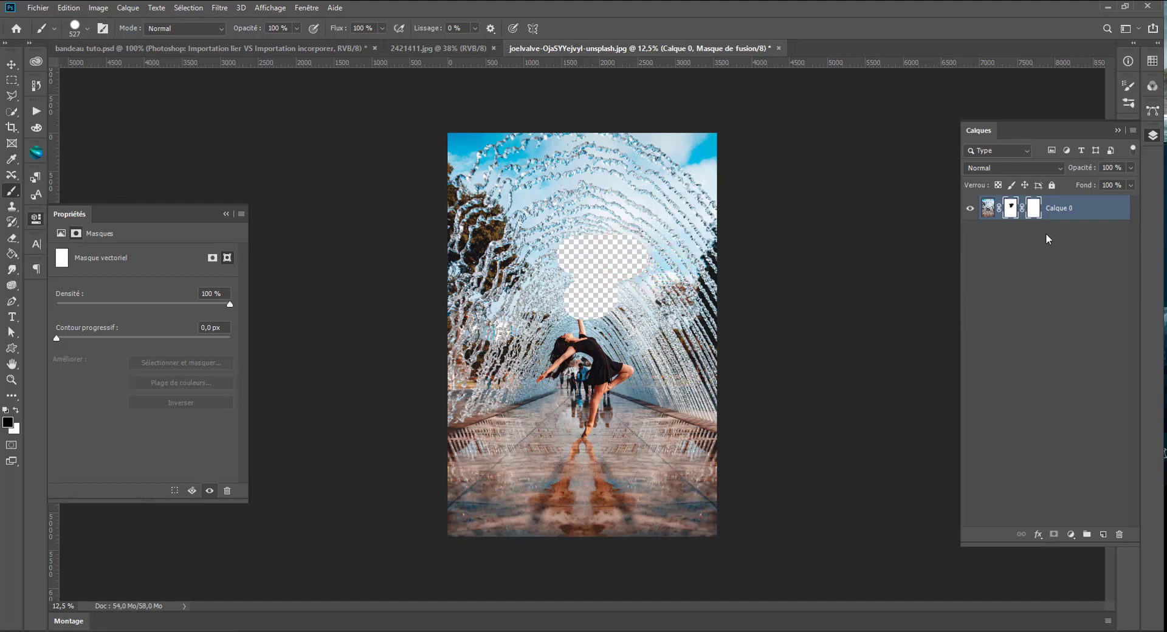
pyautogui.hotkey('ctrl', 'z')
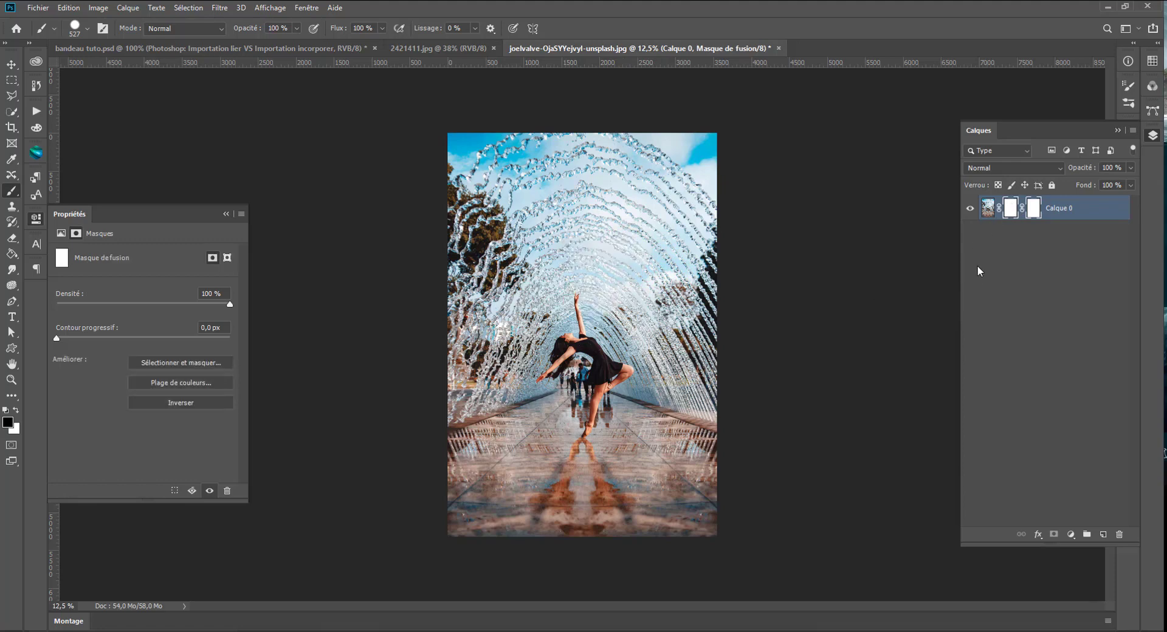
# Delete the layer mask from Calque 0 without applying it, keeping the vector mask.
pyautogui.moveTo(1010, 210); pyautogui.dragTo(1121, 536)
pyautogui.click(656, 239)
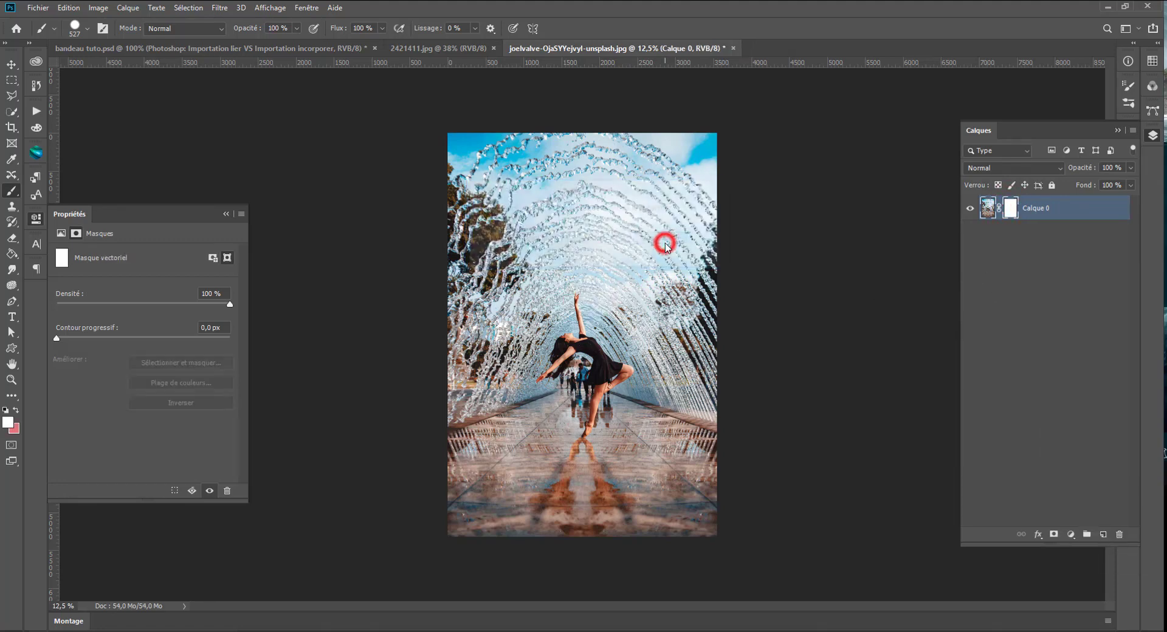
# Try to paint on the vector mask of Calque 0 with the Brush tool, undoing each stroke.
pyautogui.click(1010, 208)
pyautogui.click(1010, 208)
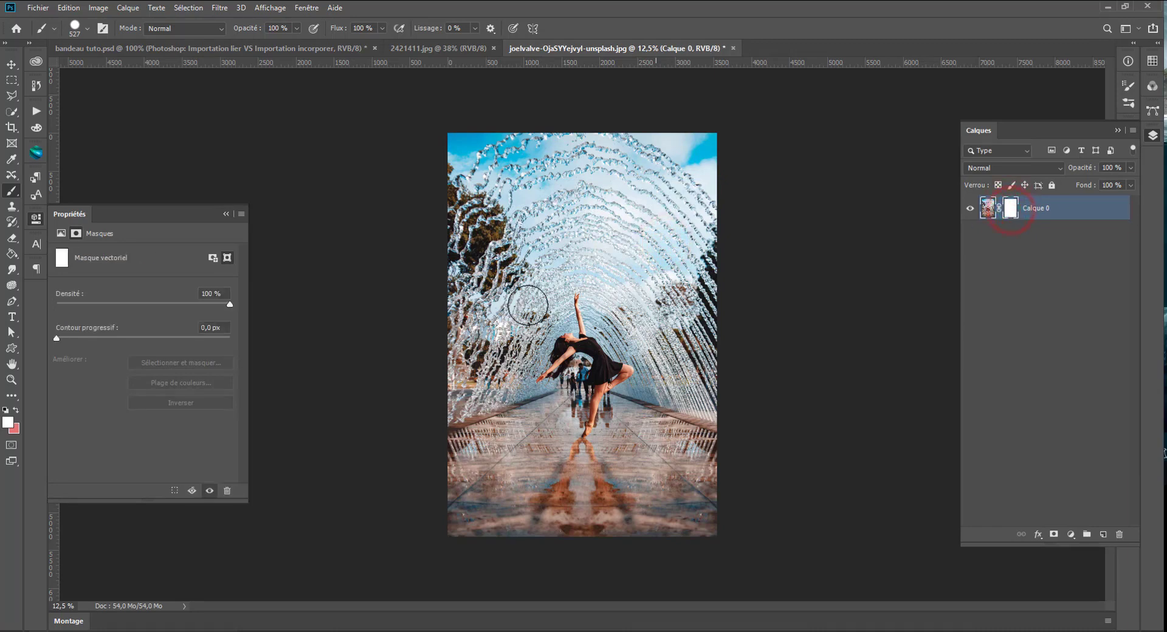
pyautogui.moveTo(626, 243)
pyautogui.mouseDown()
pyautogui.moveTo(605, 280)
pyautogui.moveTo(571, 292)
pyautogui.moveTo(602, 255)
pyautogui.mouseUp()
pyautogui.hotkey('ctrl', 'z')
pyautogui.click(1009, 210)
pyautogui.click(1010, 210)
pyautogui.moveTo(666, 243)
pyautogui.mouseDown()
pyautogui.moveTo(636, 252)
pyautogui.moveTo(626, 274)
pyautogui.mouseUp()
pyautogui.hotkey('ctrl', 'z')
# Draw a closed curved path around the dancer on the vector mask with the Pen tool in Tracé mode.
pyautogui.click(11, 301)
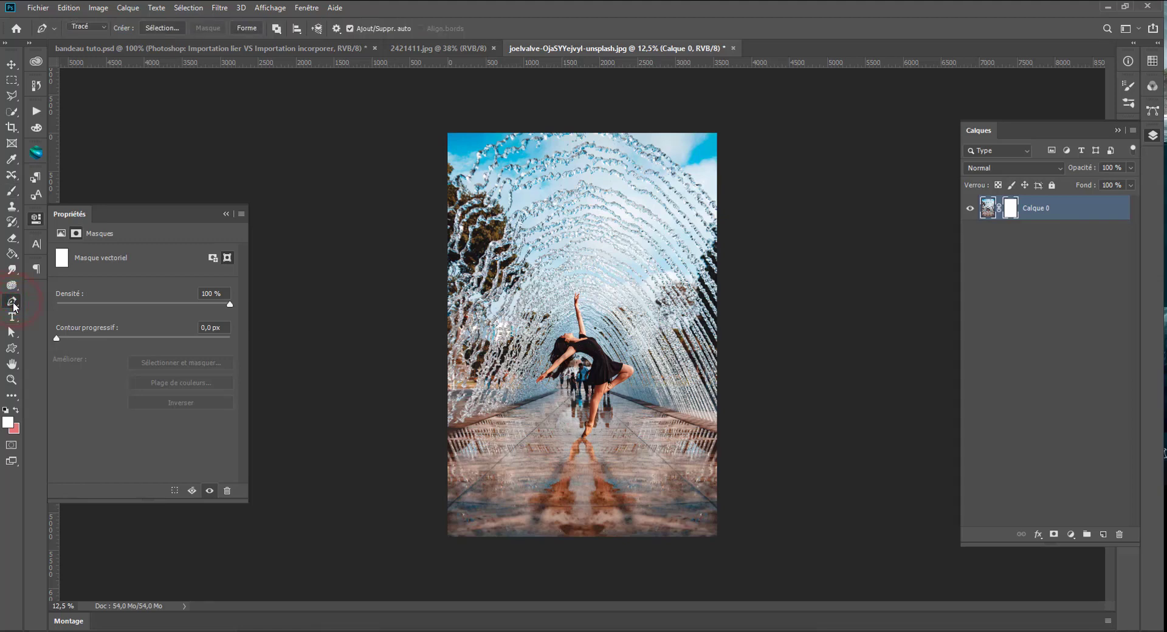
pyautogui.click(87, 28)
pyautogui.click(85, 37)
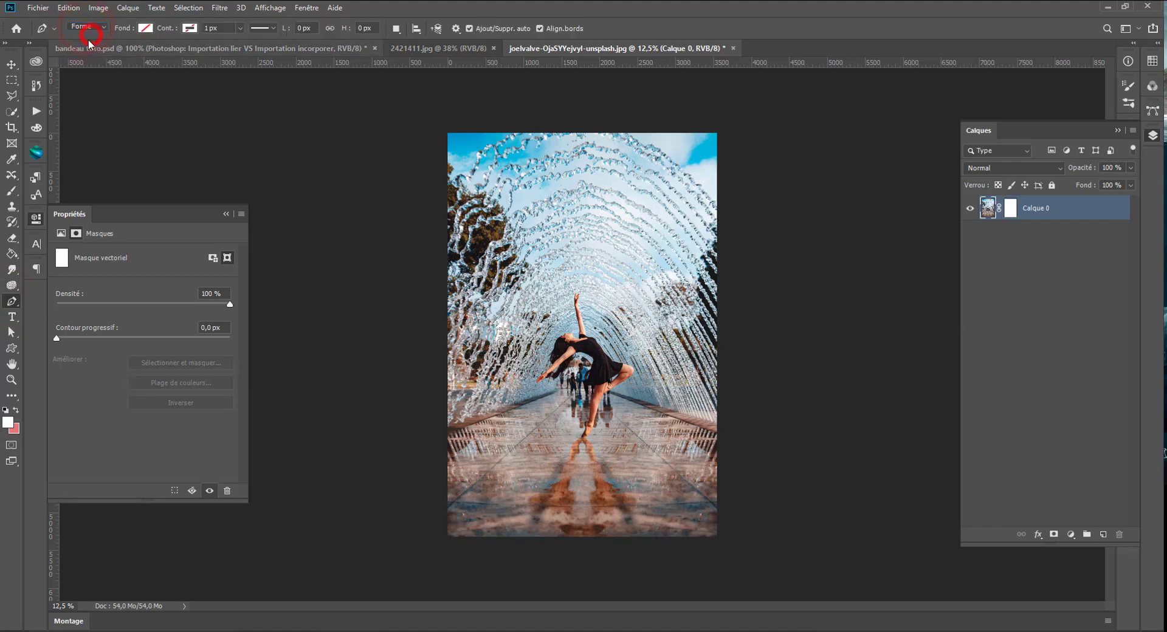
pyautogui.click(87, 27)
pyautogui.click(85, 48)
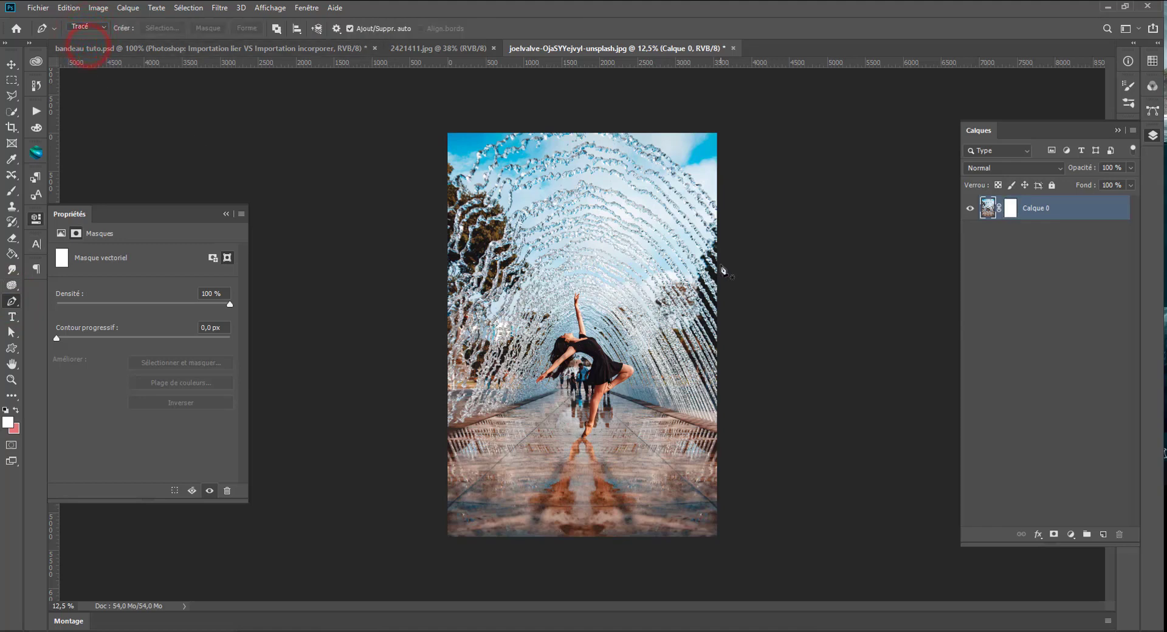
pyautogui.click(1019, 207)
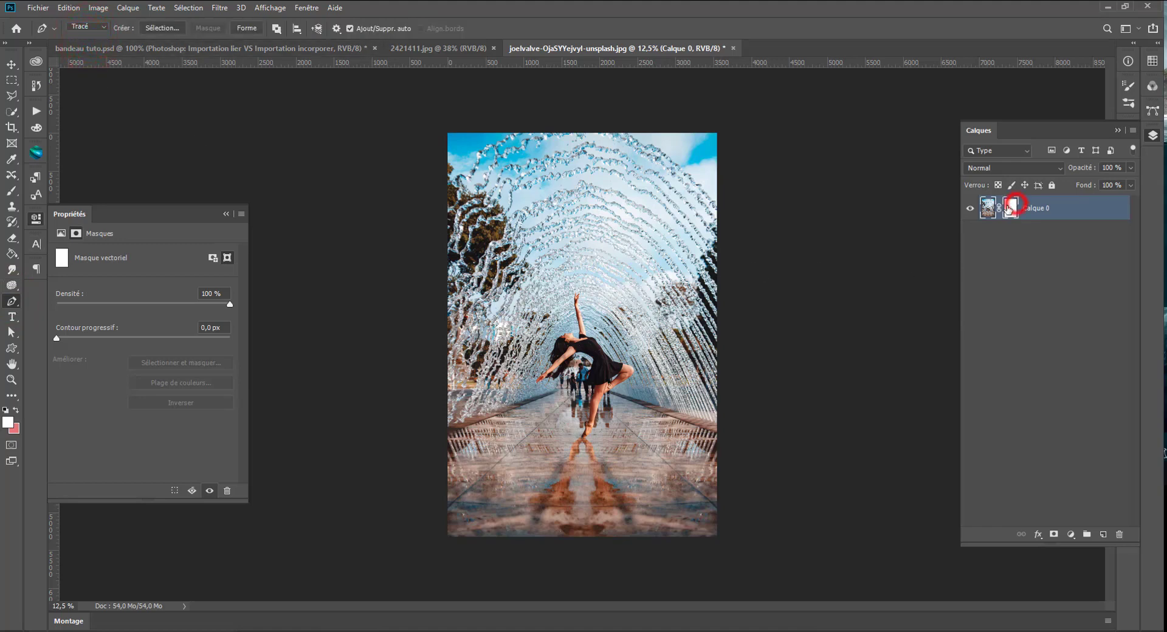
pyautogui.click(642, 242)
pyautogui.moveTo(539, 304); pyautogui.dragTo(668, 427)
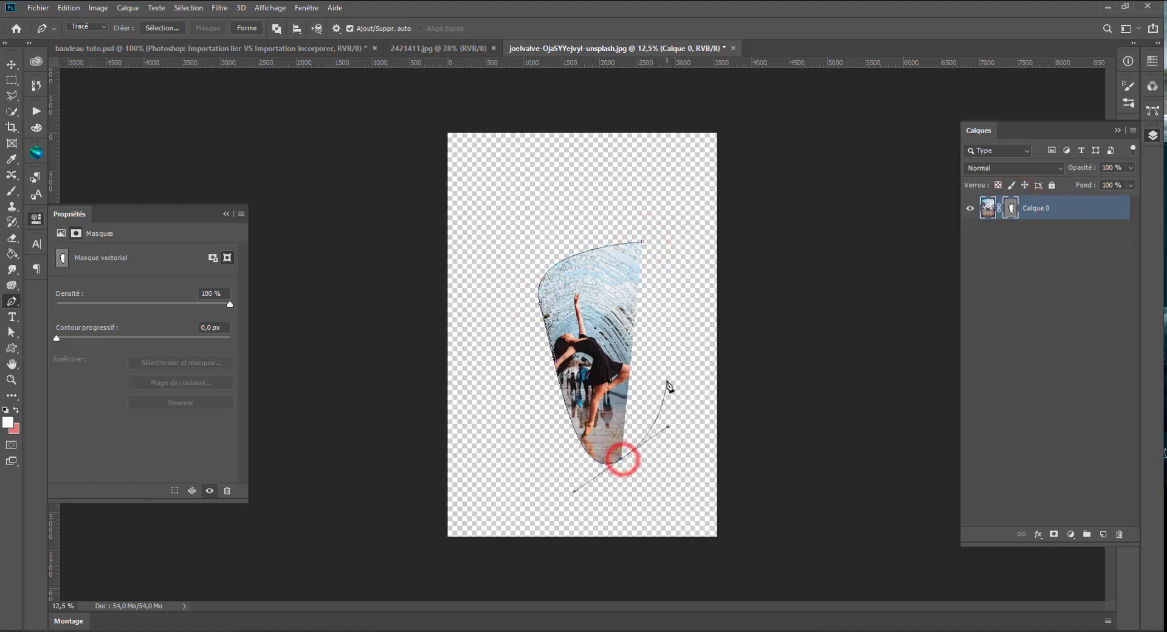
pyautogui.click(643, 243)
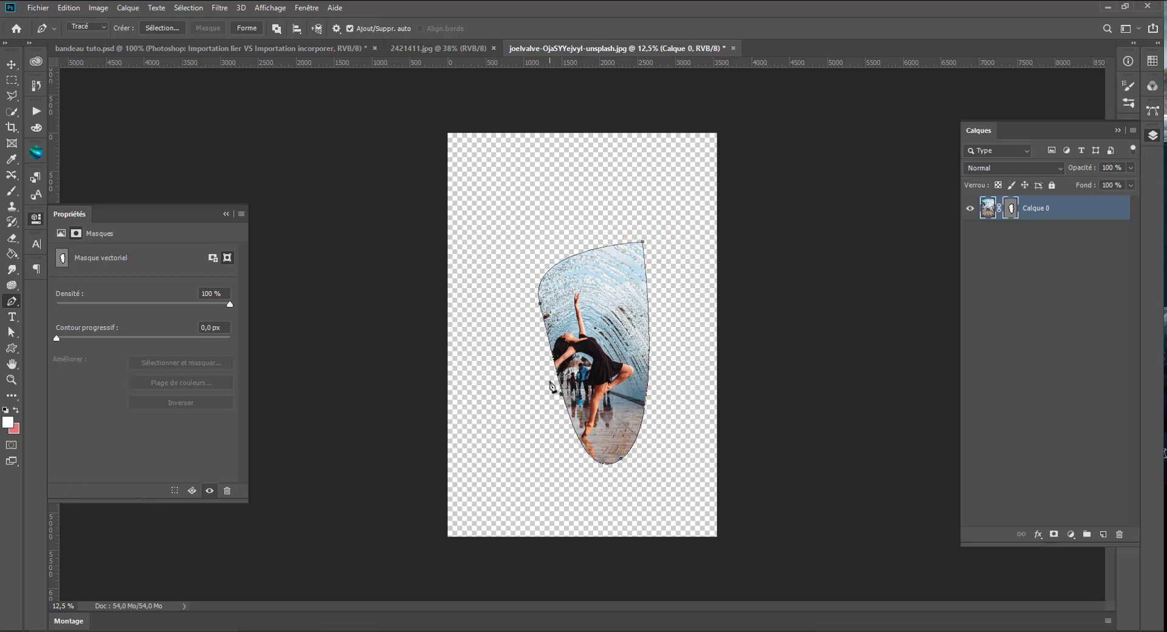
# Reshape the vector mask path into a wider oval around the dancer by moving its anchor points and direction handles.
pyautogui.moveTo(559, 382); pyautogui.dragTo(533, 406)
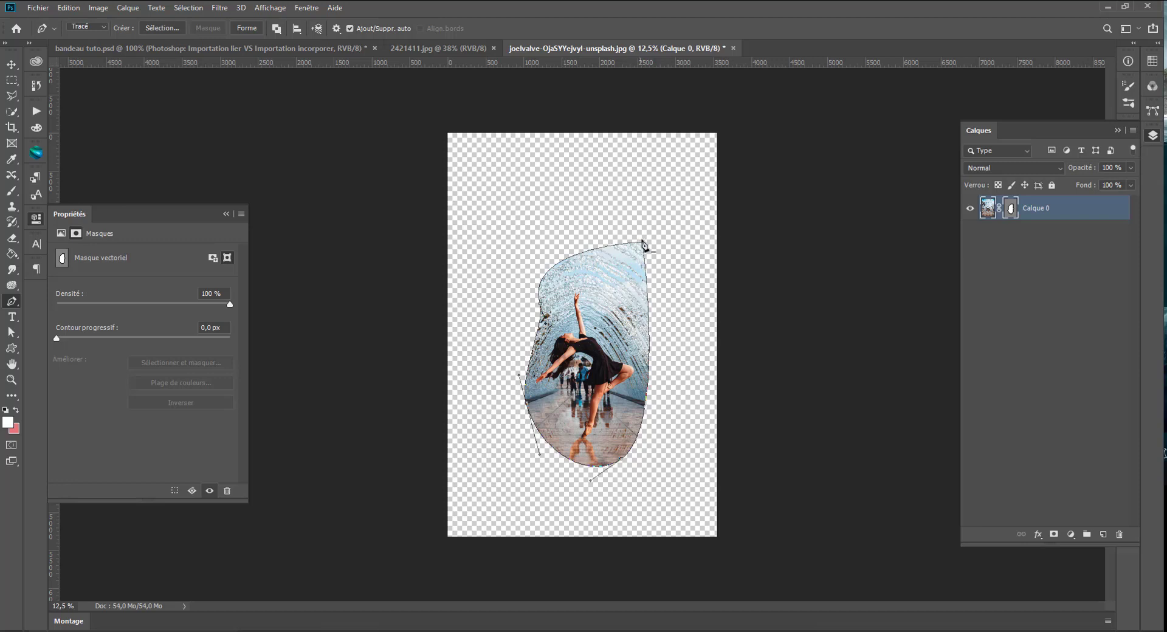
pyautogui.moveTo(643, 243)
pyautogui.mouseDown()
pyautogui.moveTo(681, 223)
pyautogui.moveTo(654, 229)
pyautogui.mouseUp()
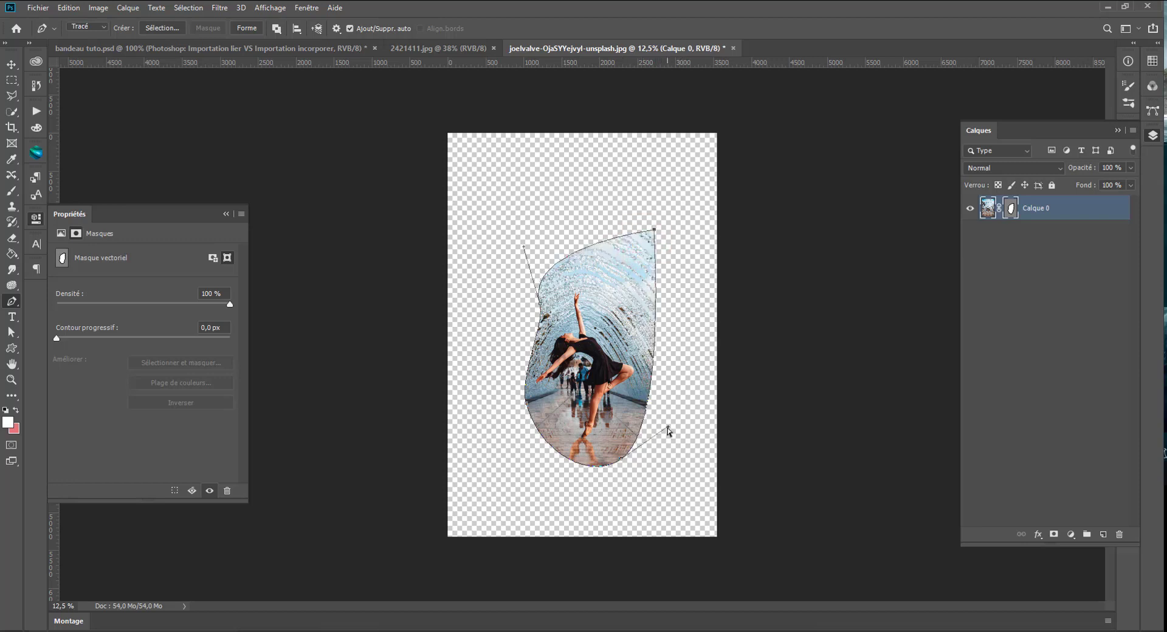
pyautogui.moveTo(668, 428); pyautogui.dragTo(701, 407)
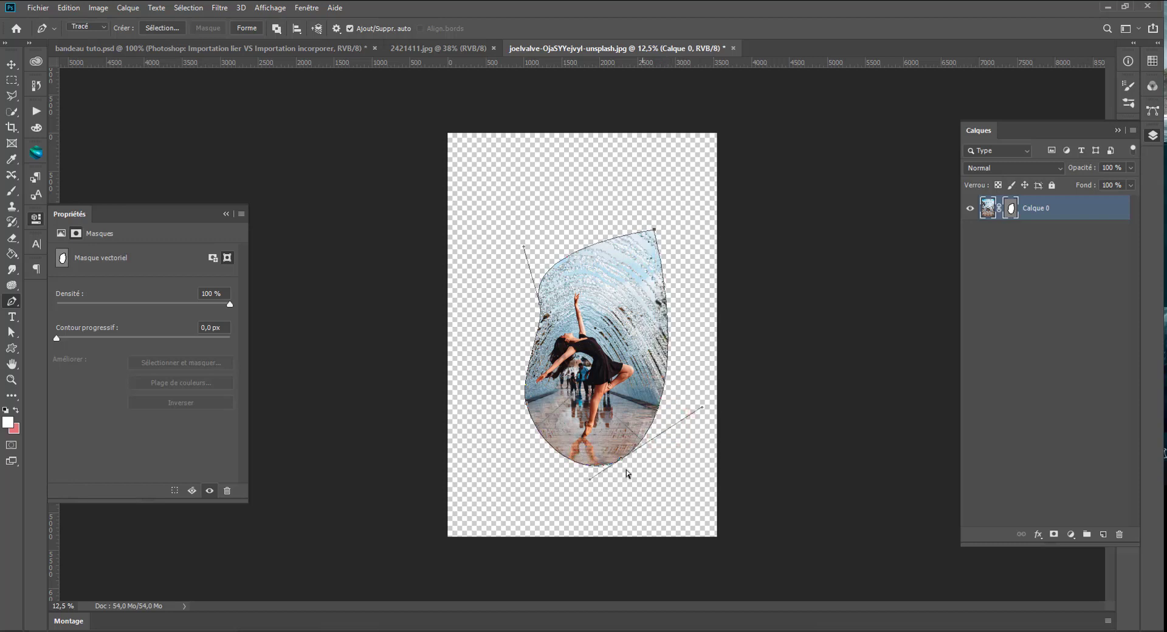
pyautogui.moveTo(590, 480); pyautogui.dragTo(568, 502)
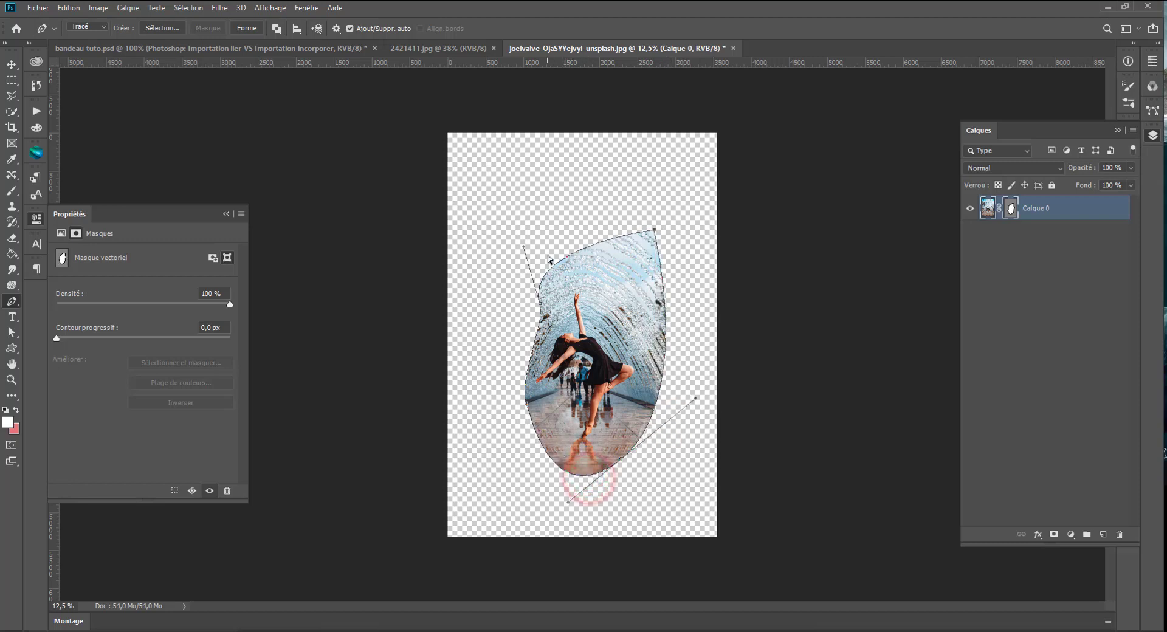
pyautogui.moveTo(523, 247); pyautogui.dragTo(579, 184)
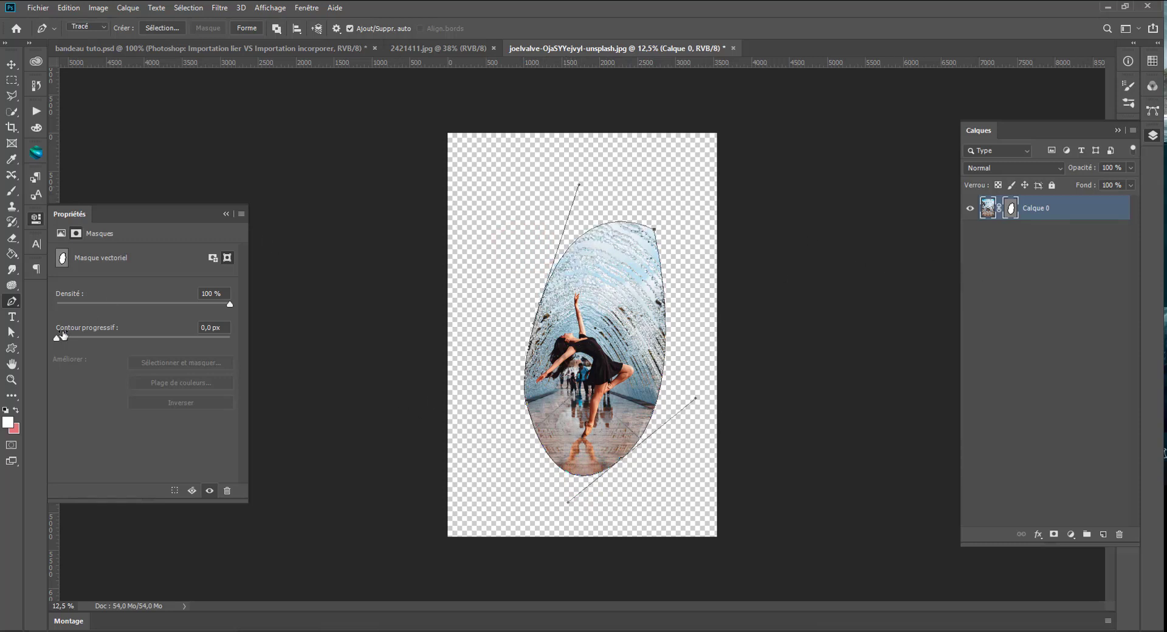
# Try adding rectangles above the oval on the vector mask with the Rectangle tool in Tracé mode.
pyautogui.rightClick(11, 348)
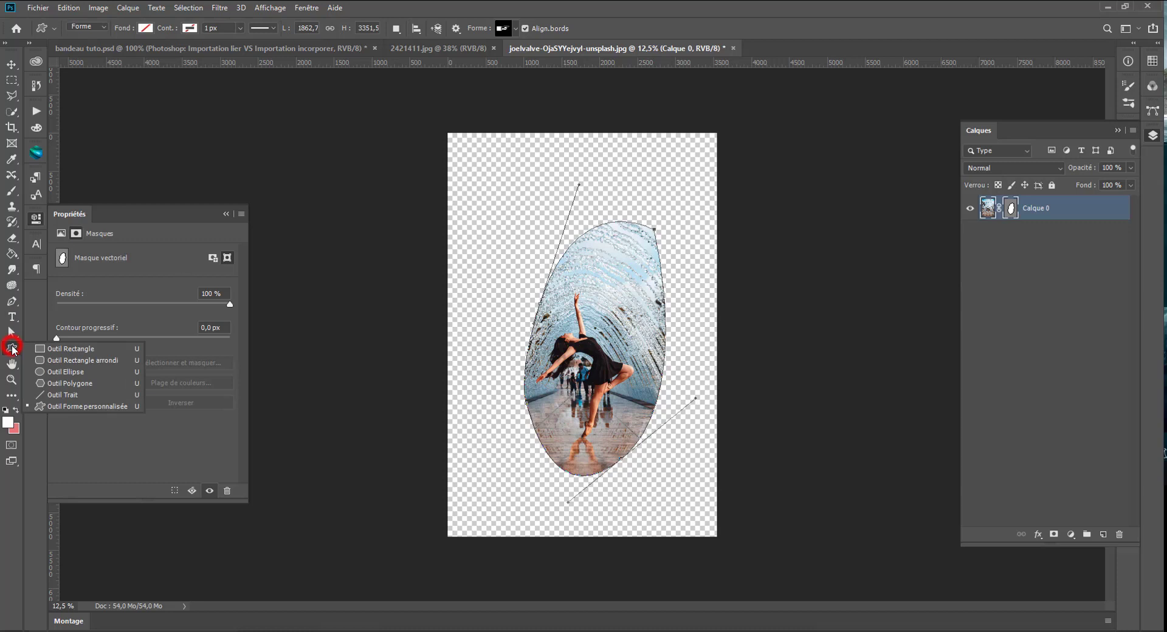
pyautogui.click(58, 351)
pyautogui.click(87, 26)
pyautogui.click(83, 46)
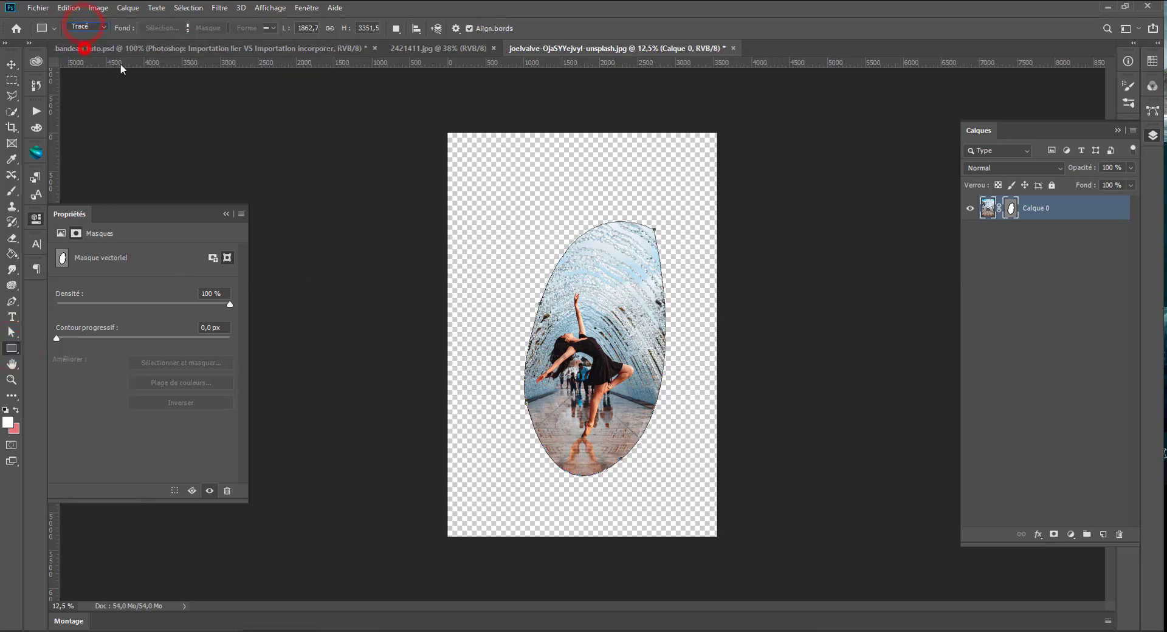
pyautogui.moveTo(552, 184); pyautogui.dragTo(487, 240)
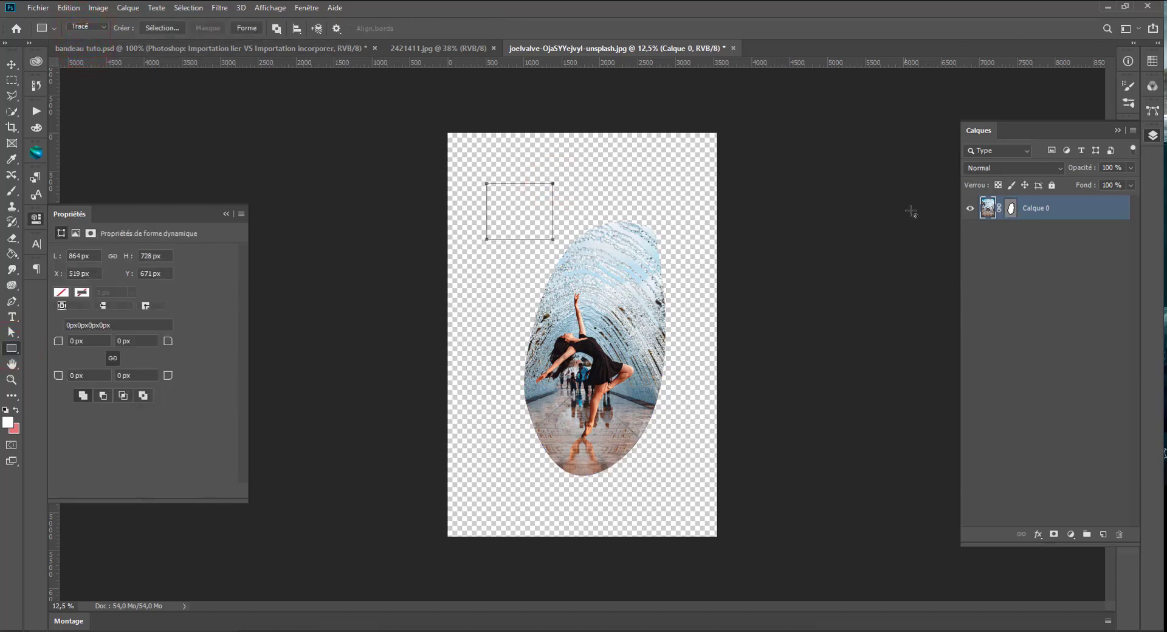
pyautogui.click(1012, 209)
pyautogui.moveTo(559, 183); pyautogui.dragTo(485, 256)
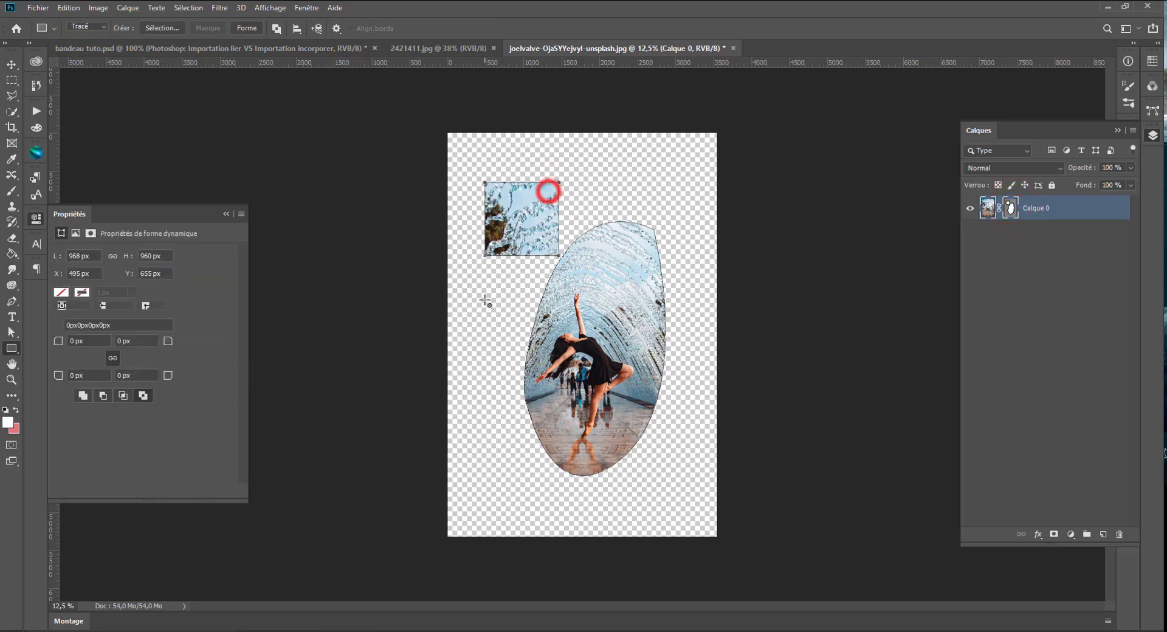
pyautogui.moveTo(595, 159); pyautogui.dragTo(511, 211)
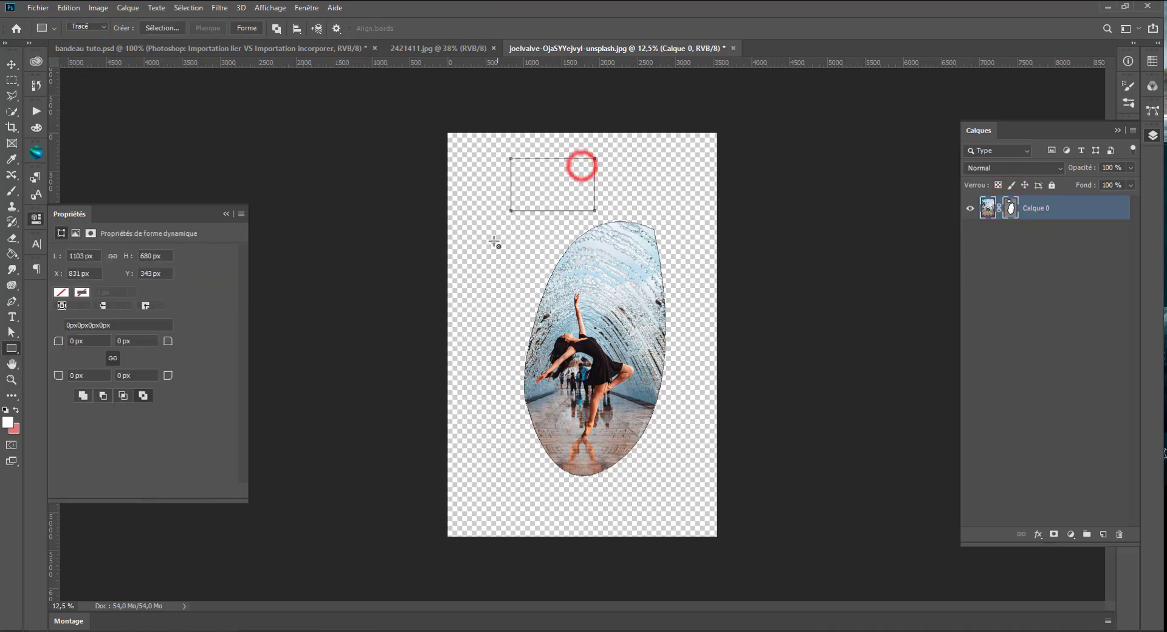
pyautogui.press('Escape')
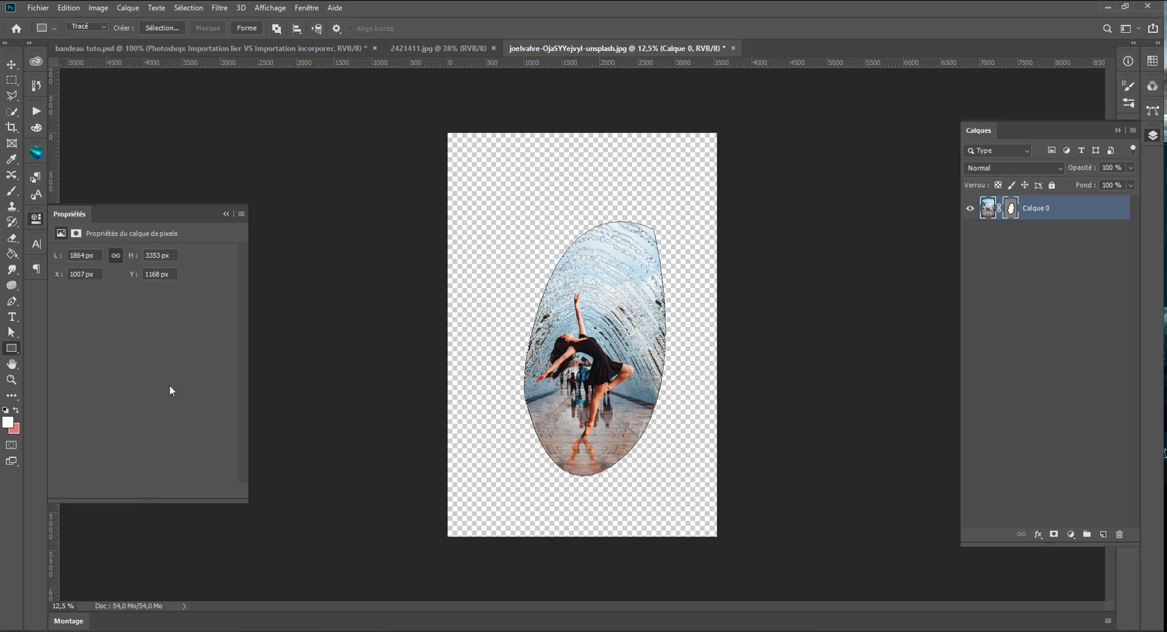
# Reselect the vector mask and move the oval path's upper-right anchor point slightly inward with the Pen tool.
pyautogui.click(1010, 209)
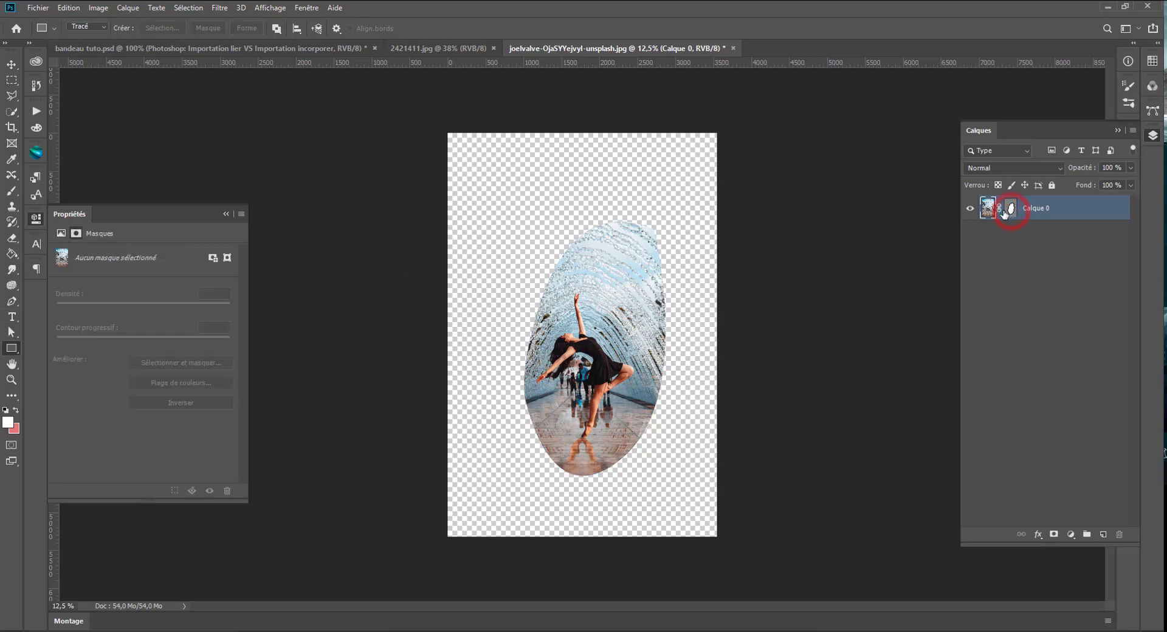
pyautogui.click(1009, 209)
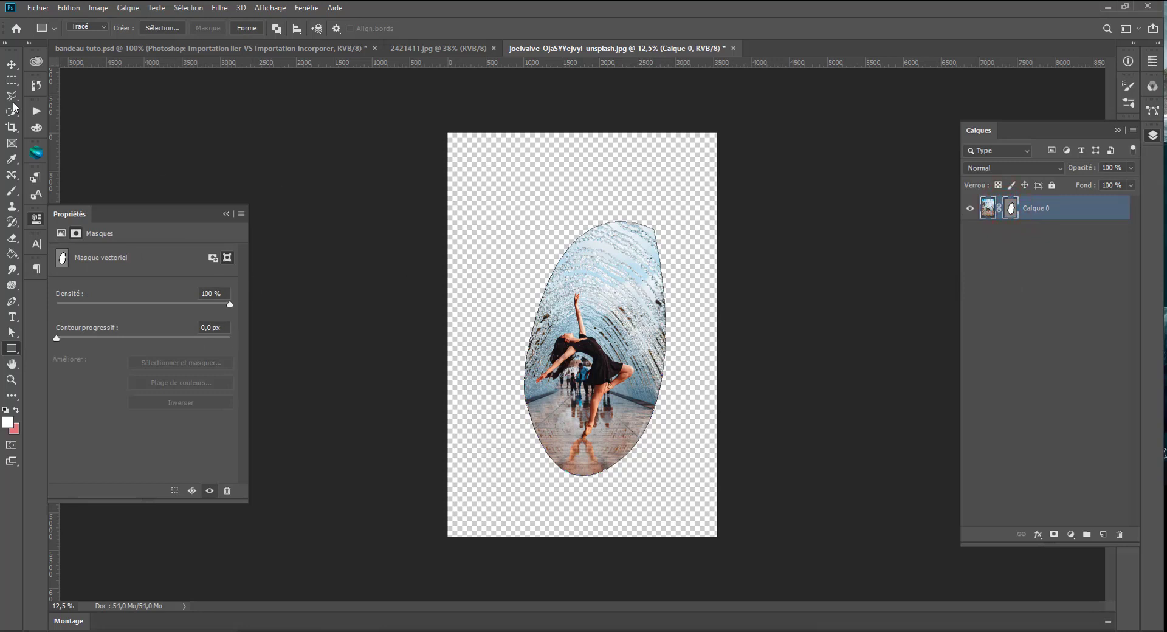
pyautogui.click(12, 301)
pyautogui.click(637, 226)
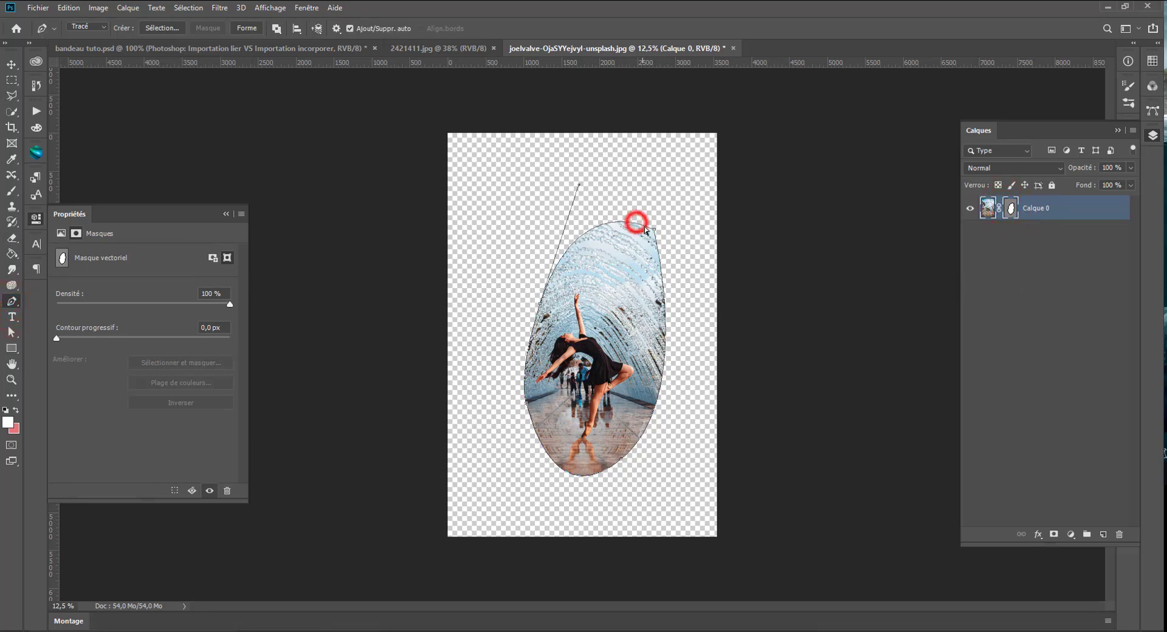
pyautogui.click(654, 230)
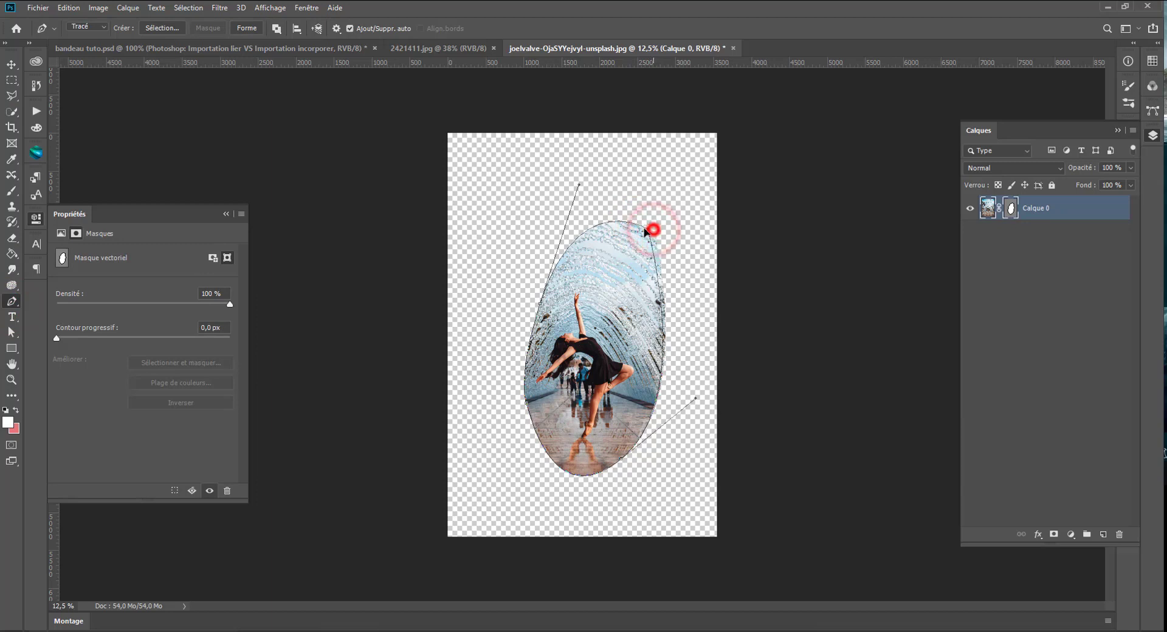
pyautogui.moveTo(655, 230); pyautogui.dragTo(643, 245)
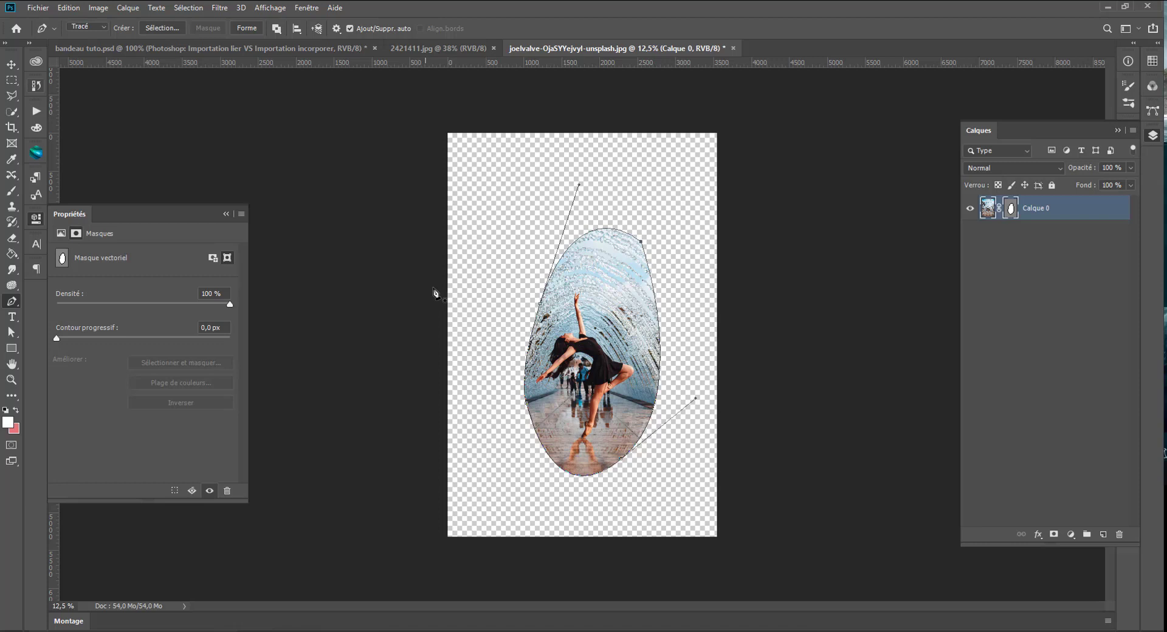
# Delete the vector mask from Calque 0.
pyautogui.moveTo(1017, 211); pyautogui.dragTo(1120, 533)
pyautogui.click(532, 239)
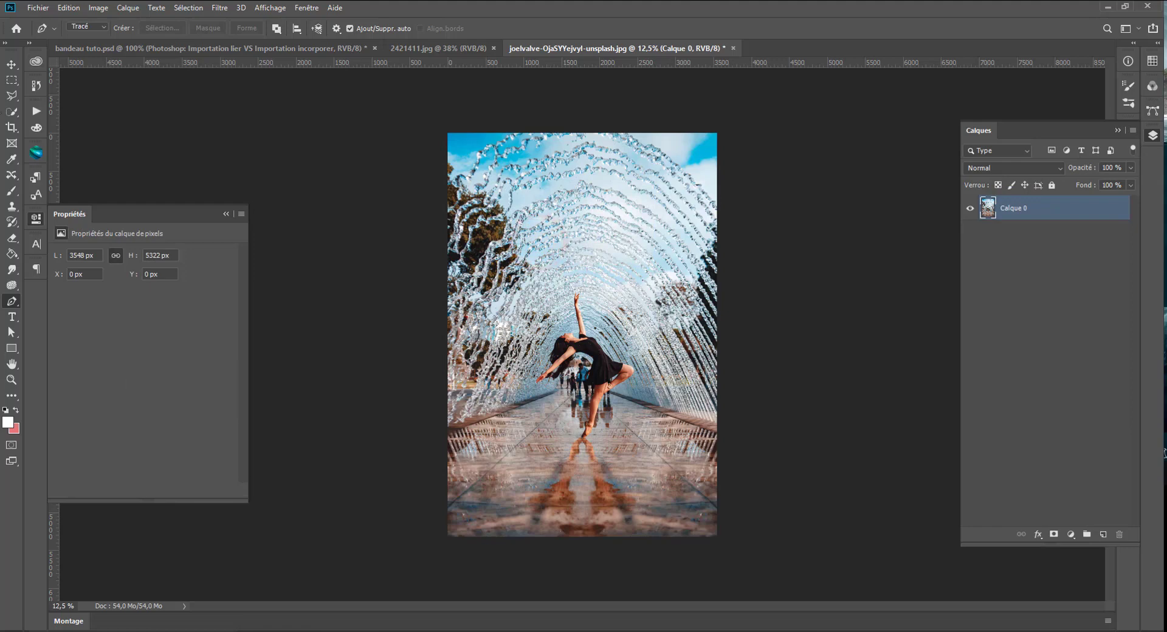
# Draw a closed teardrop-shaped path around the dancer with the Pen tool, with a pointed top and a curved base.
pyautogui.click(591, 233)
pyautogui.click(498, 331)
pyautogui.moveTo(571, 480); pyautogui.dragTo(637, 493)
pyautogui.click(696, 346)
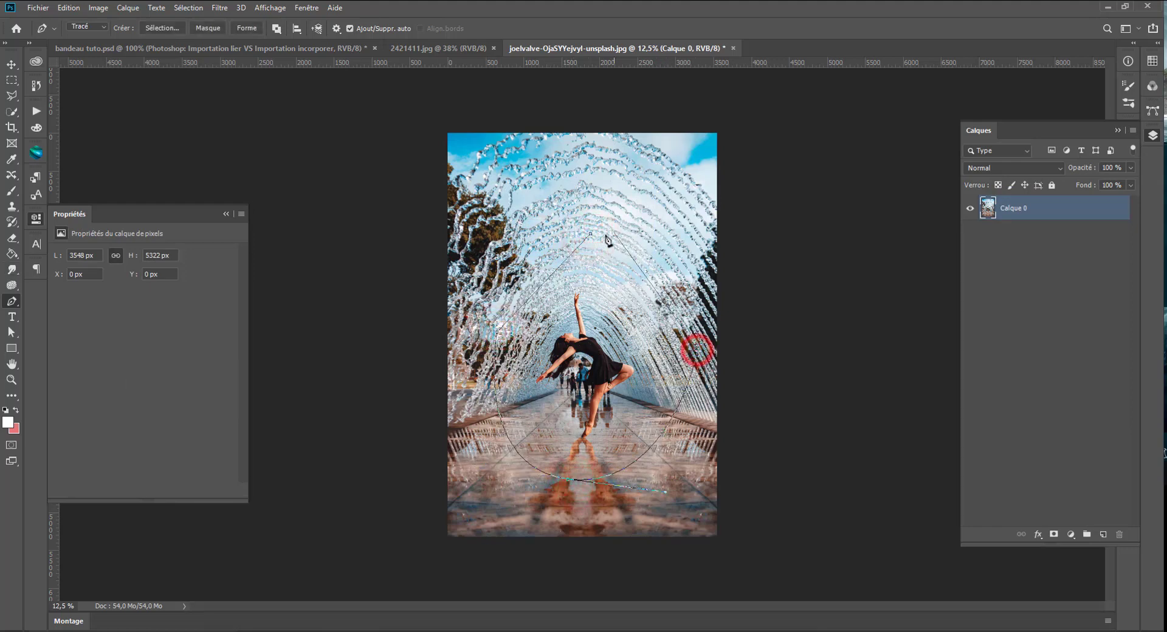
pyautogui.click(591, 234)
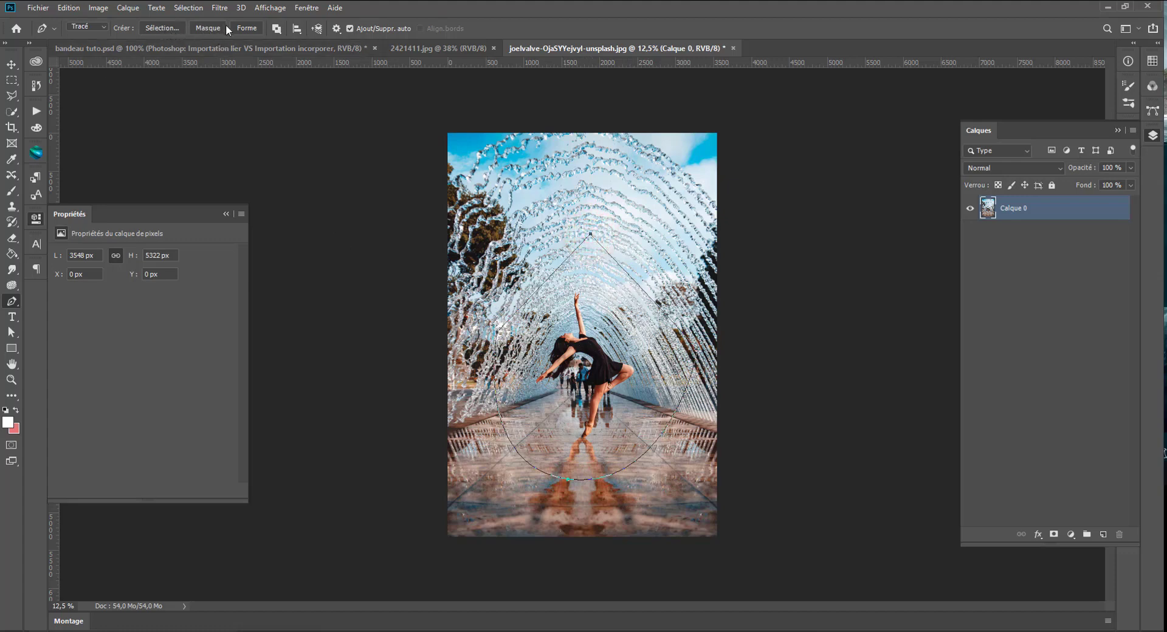
# Try converting the teardrop path into a vector mask and into a shape layer, undoing each conversion.
pyautogui.click(207, 27)
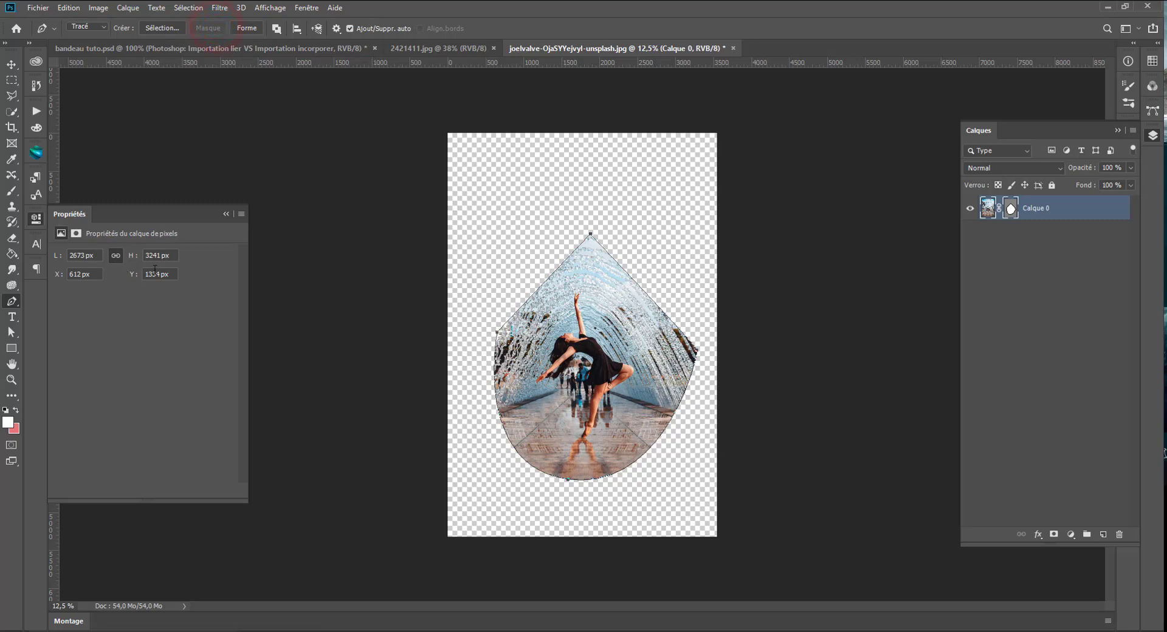
pyautogui.hotkey('ctrl', 'z')
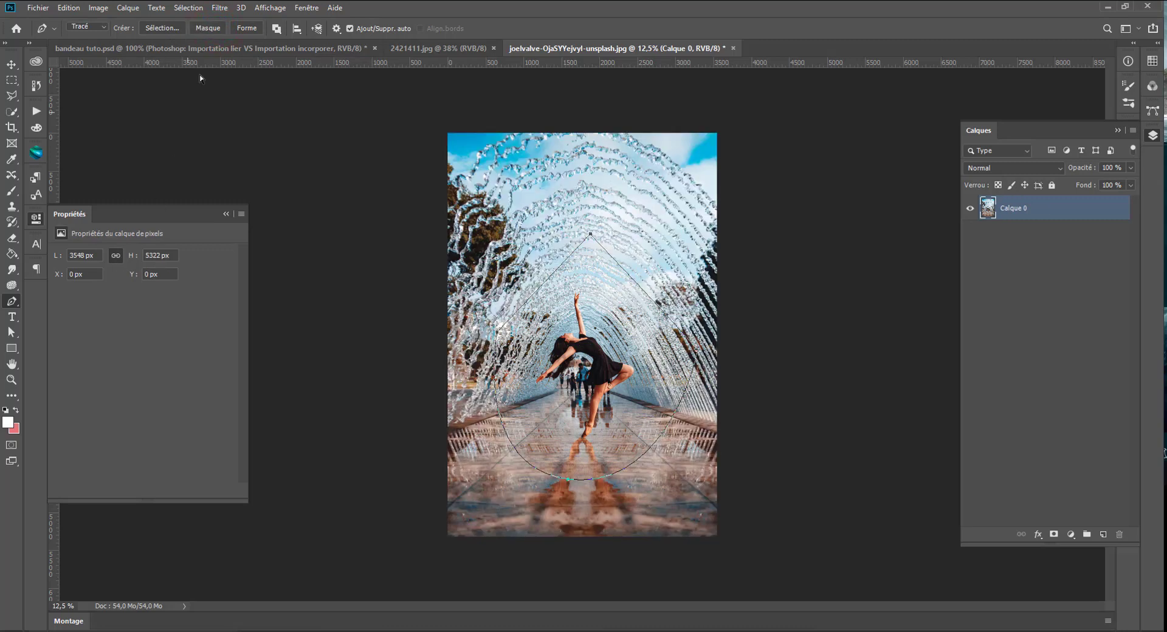
pyautogui.click(247, 28)
pyautogui.hotkey('ctrl', 'z')
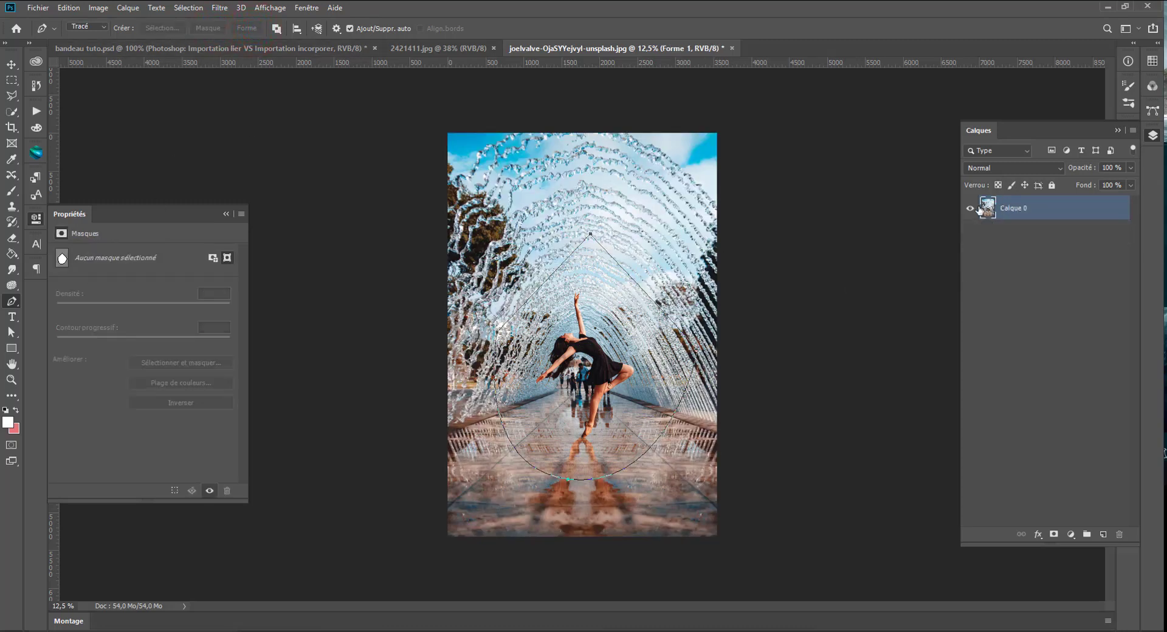
# Try converting the path into a new smoothed selection and adding it as a layer mask on Calque 0, undoing the mask.
pyautogui.click(151, 27)
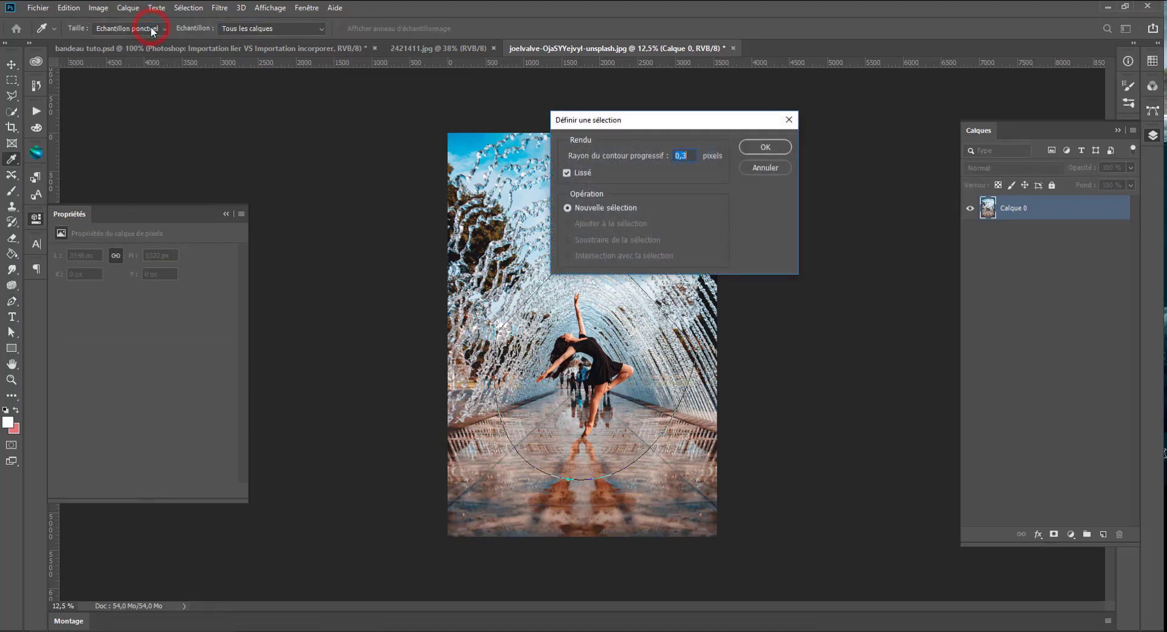
pyautogui.click(761, 148)
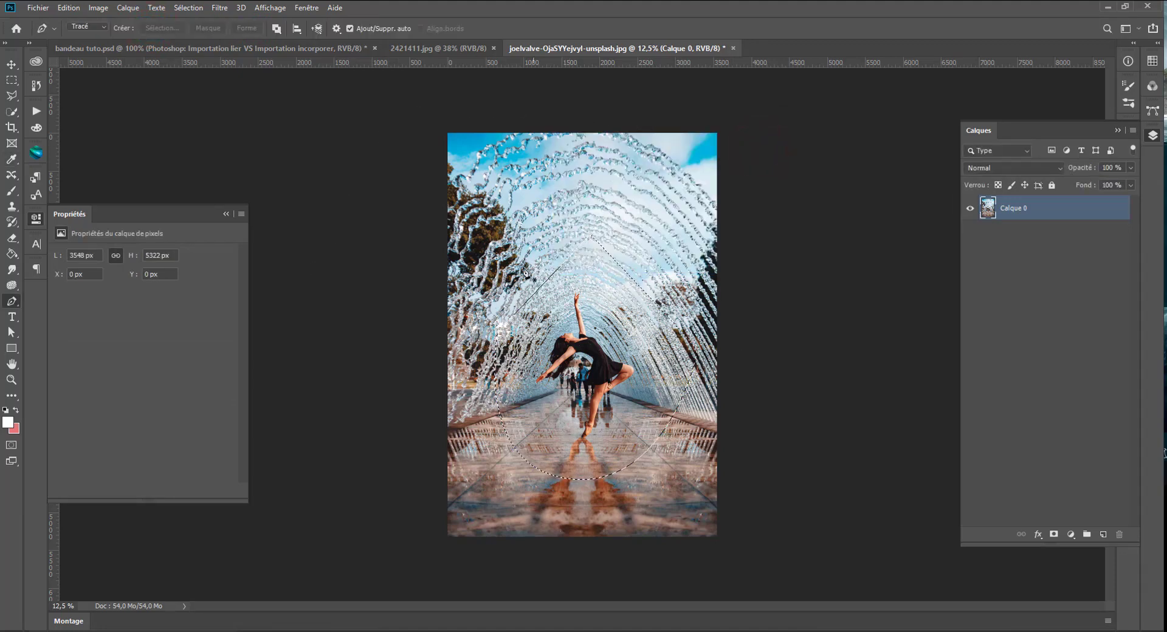
pyautogui.click(1054, 534)
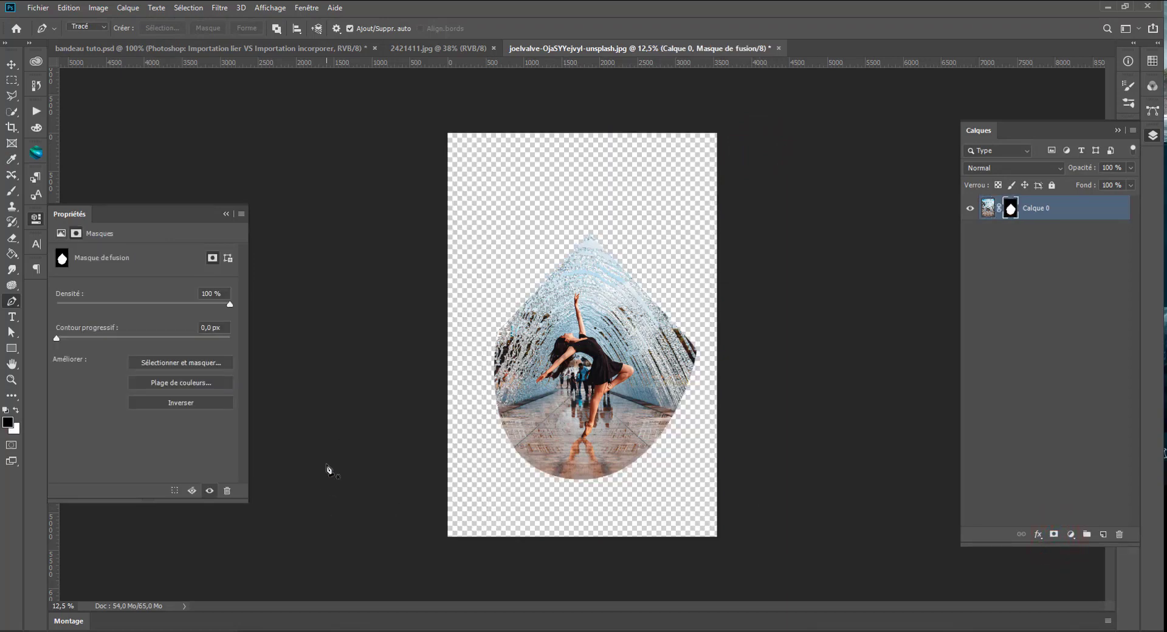
pyautogui.hotkey('ctrl', 'z')
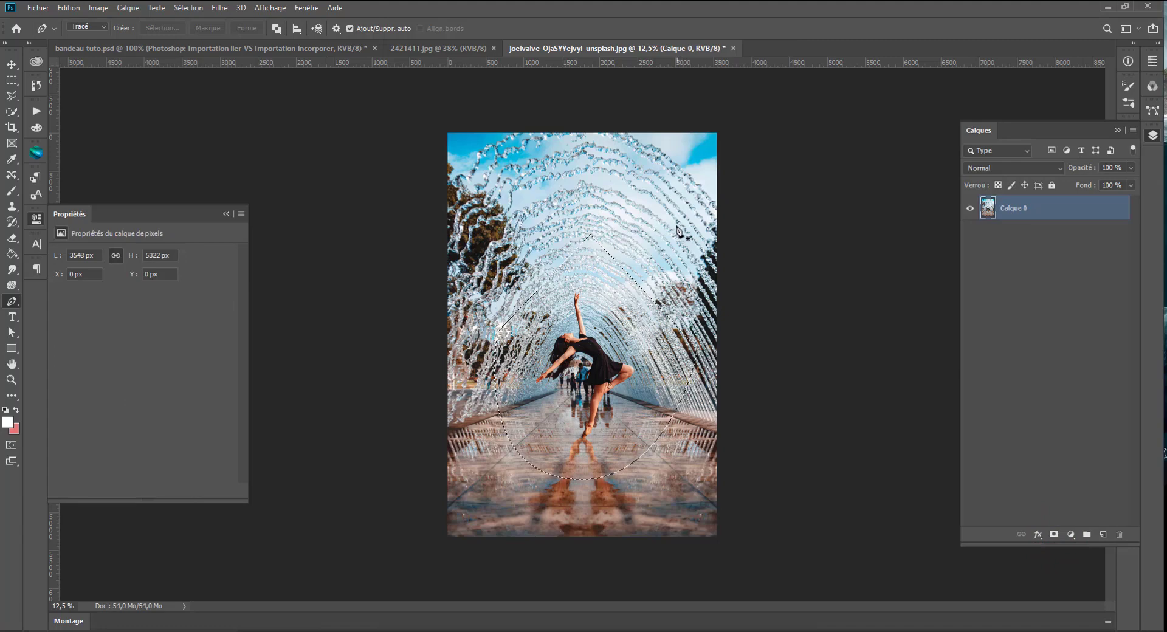
# Deselect the teardrop selection and activate the Rectangular Marquee tool.
pyautogui.hotkey('ctrl', 'd')
pyautogui.click(10, 80)
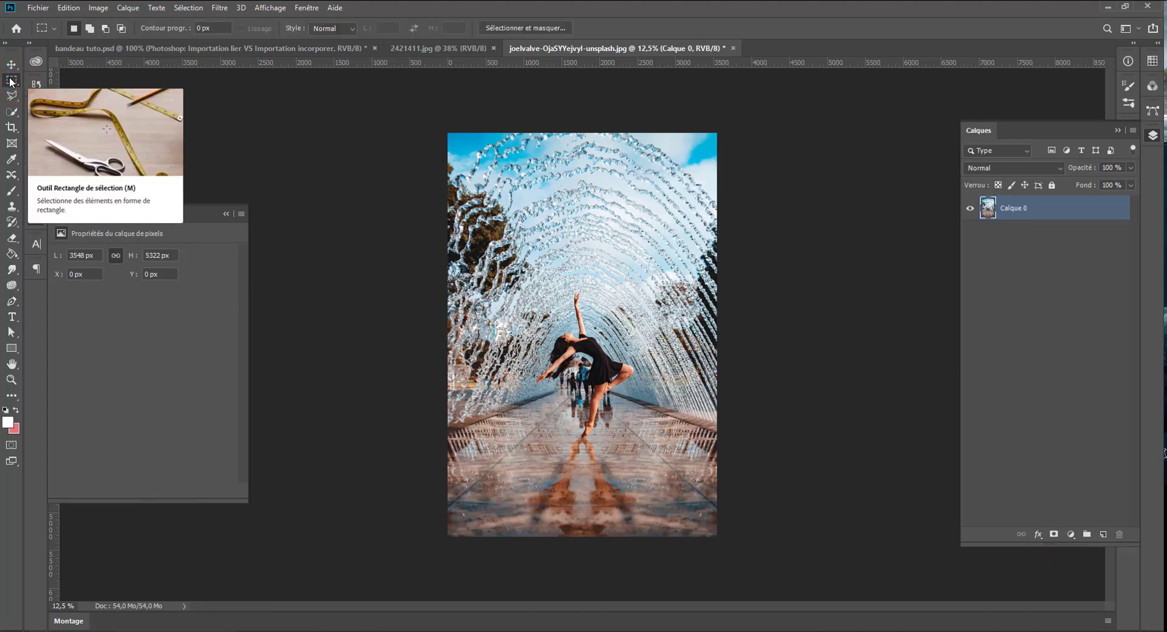